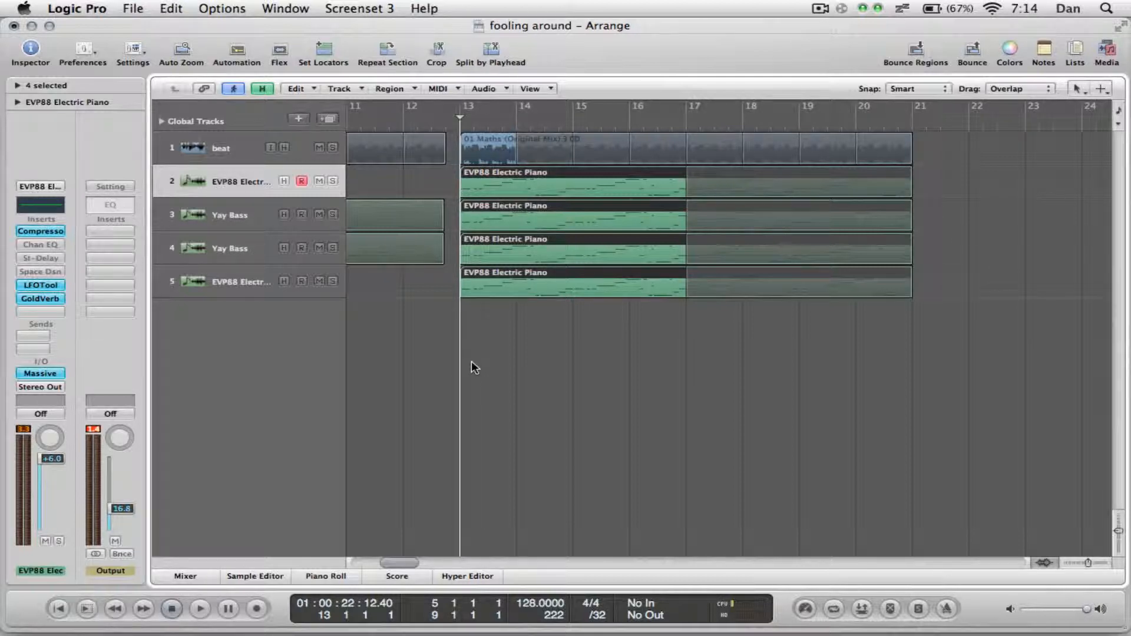
Select the Yay Bass track in row 4 and play the full arrangement from bar 13 past the end of the regions.
left_click(414, 177)
left_click(554, 186)
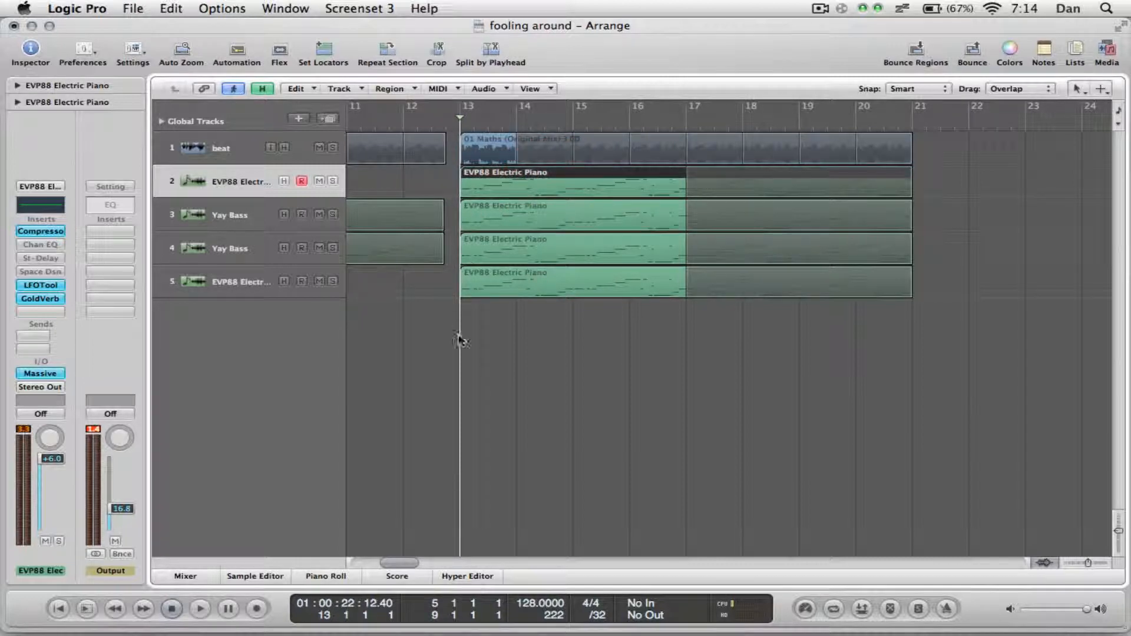
left_click(273, 290)
left_click(241, 252)
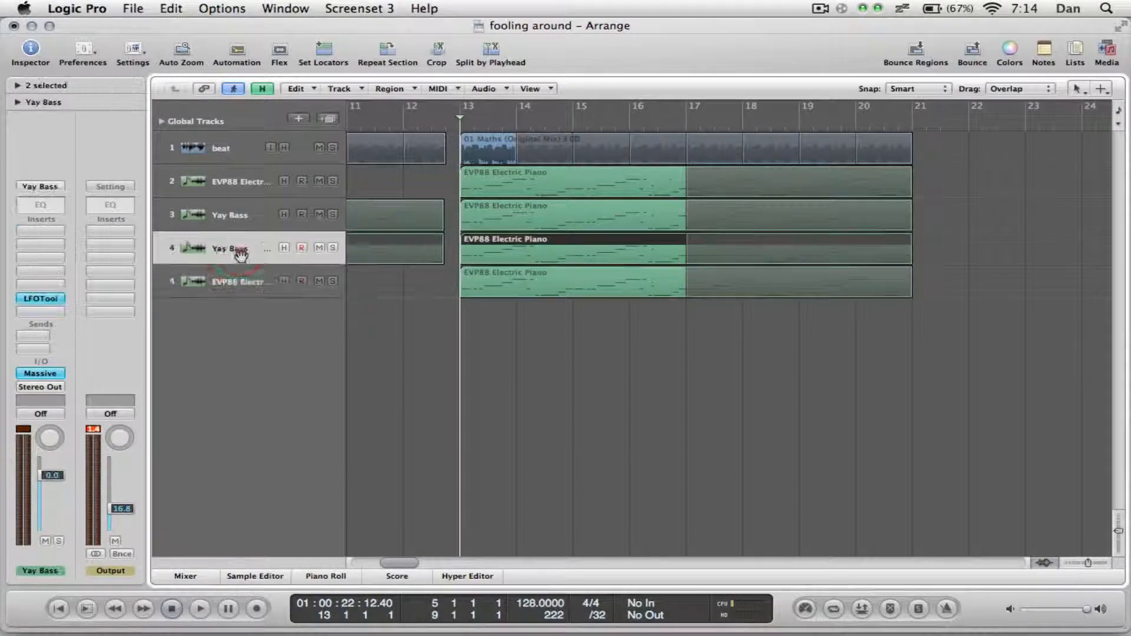
left_click_drag(241, 223, 253, 250)
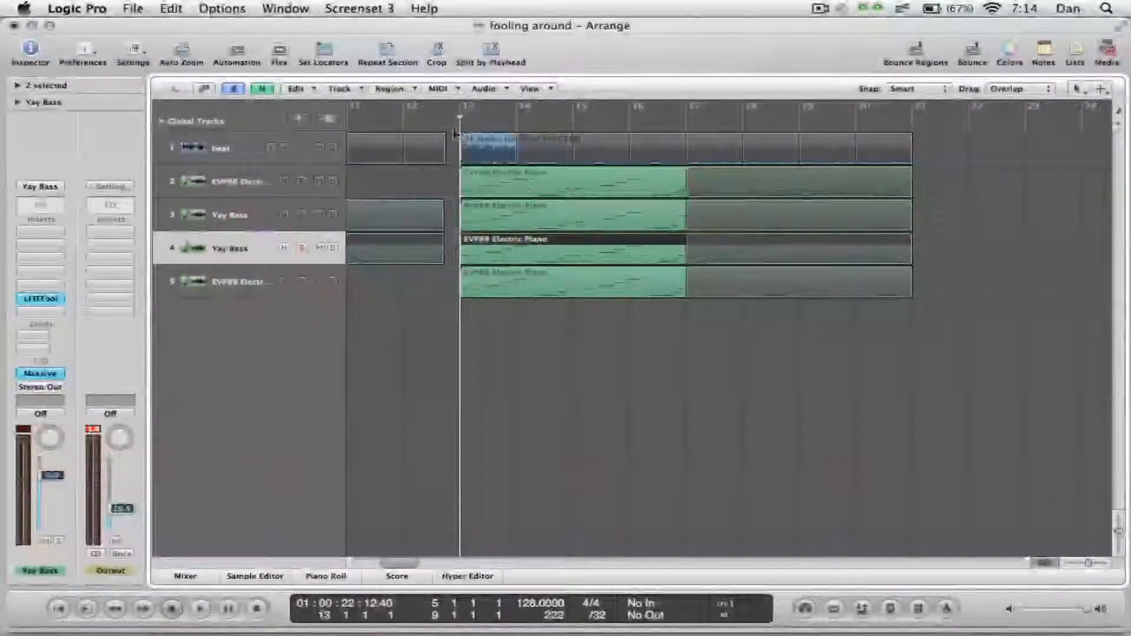
key("space")
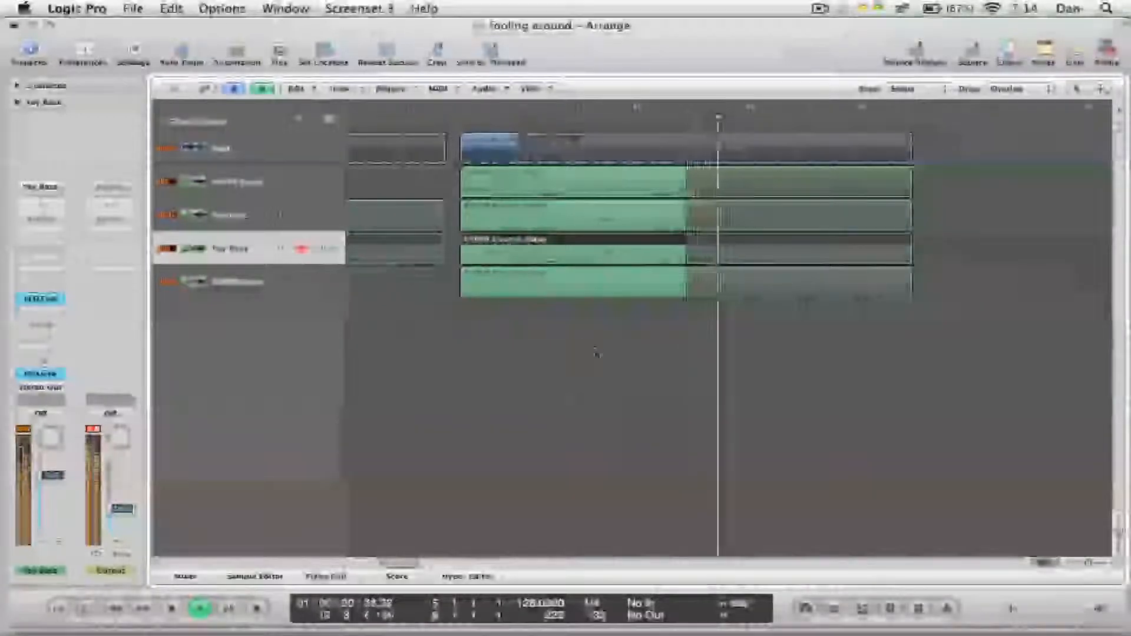
scroll(595, 353, "right", 4)
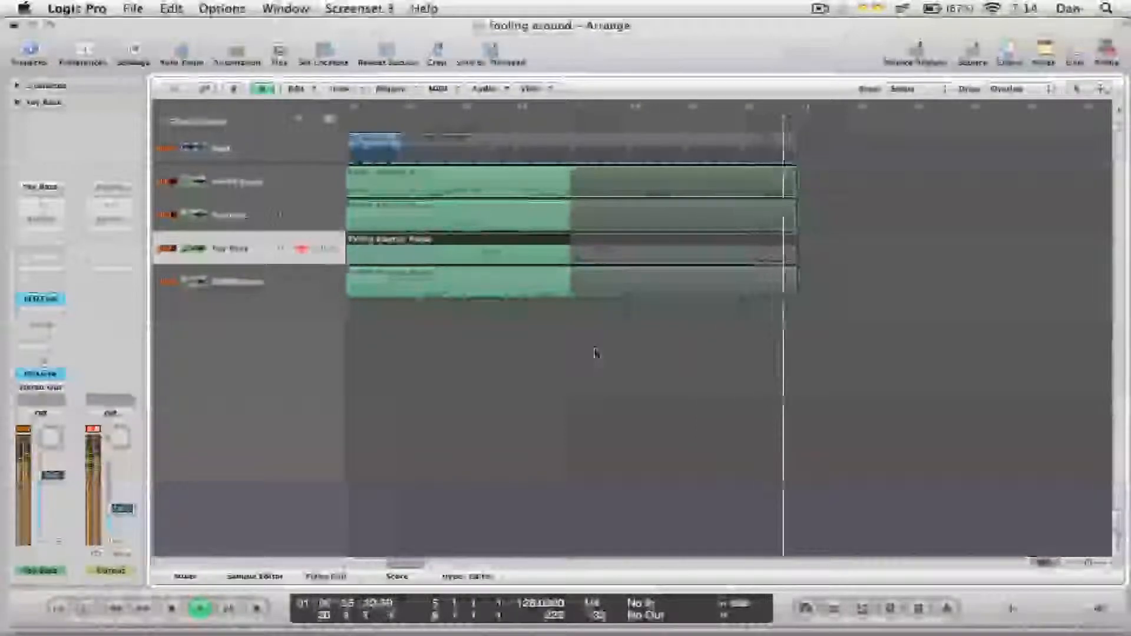
key("space")
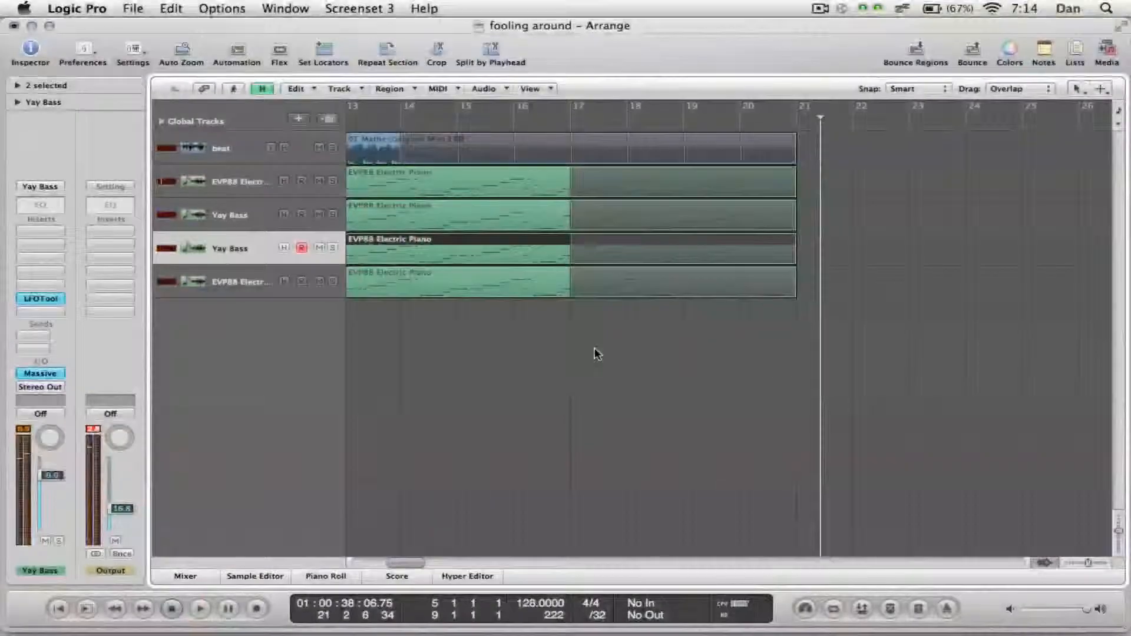
Select the EVP88 Electric Piano track in row 2 and return the playhead to bar 13.
scroll(596, 353, "left", 5)
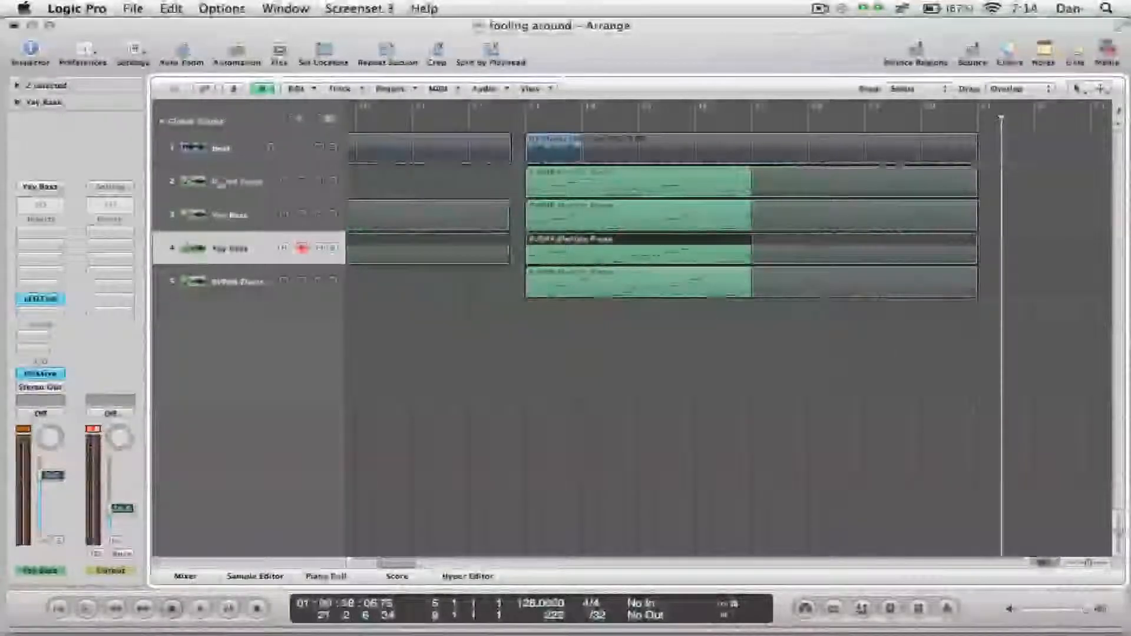
left_click(214, 181)
scroll(684, 420, "right", 3)
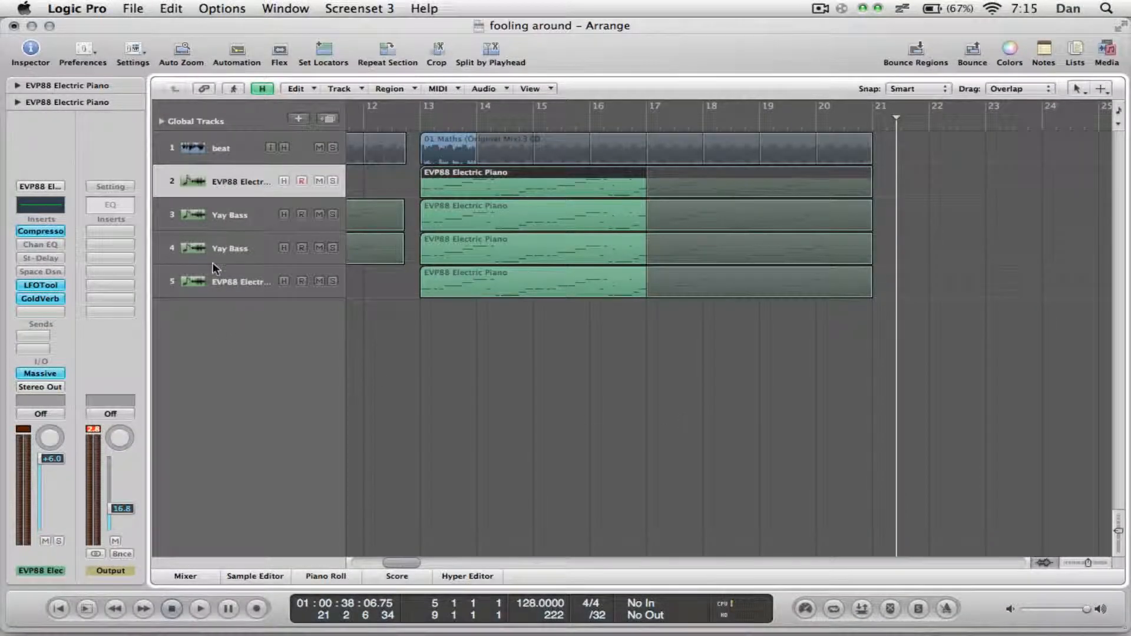
left_click_drag(214, 268, 259, 182)
left_click(424, 122)
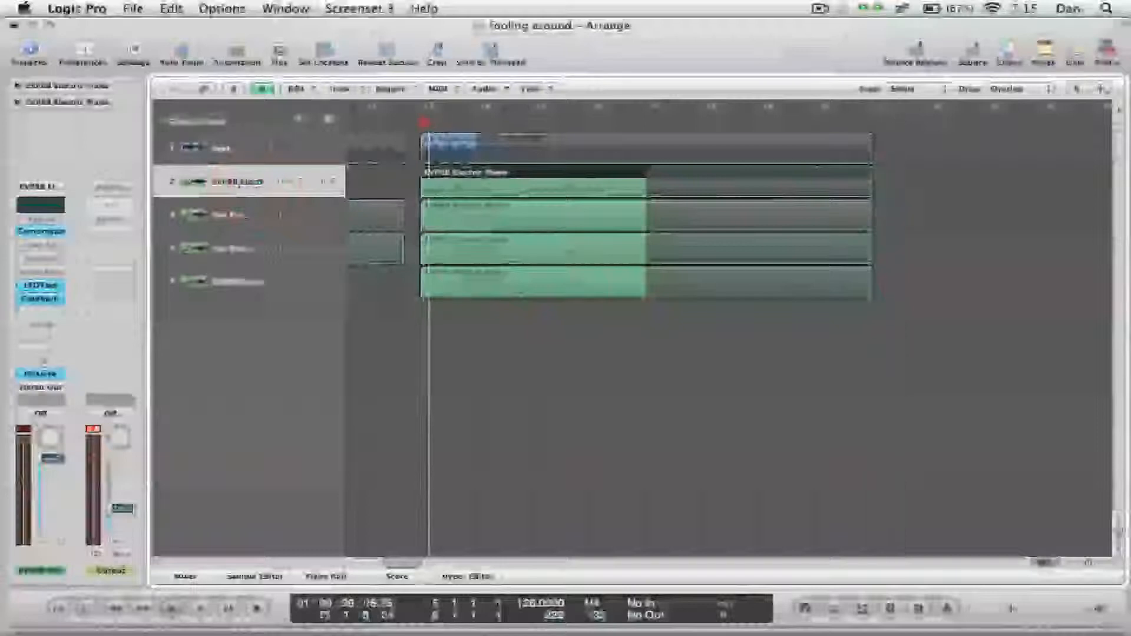
left_click_drag(424, 122, 420, 122)
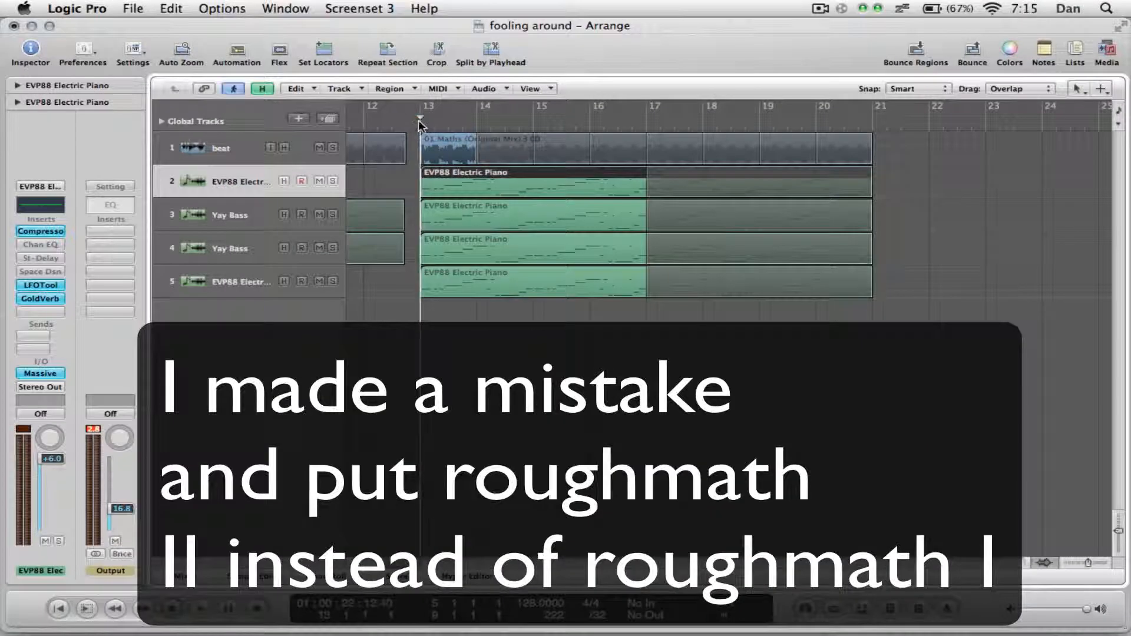
scroll(558, 401, "left", 5)
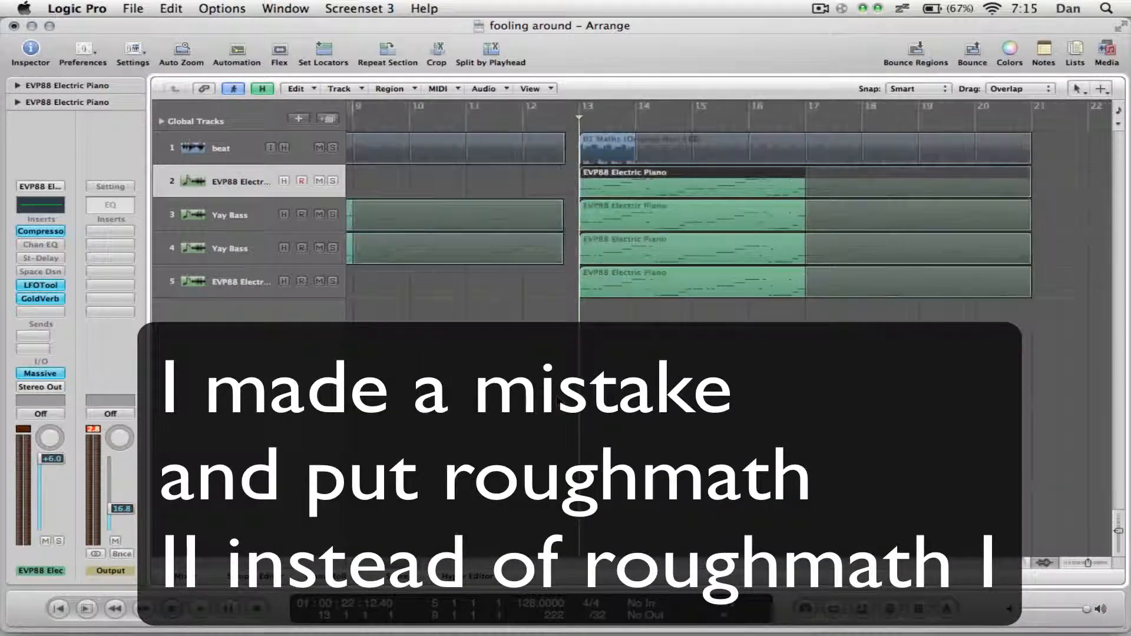
scroll(485, 386, "right", 4)
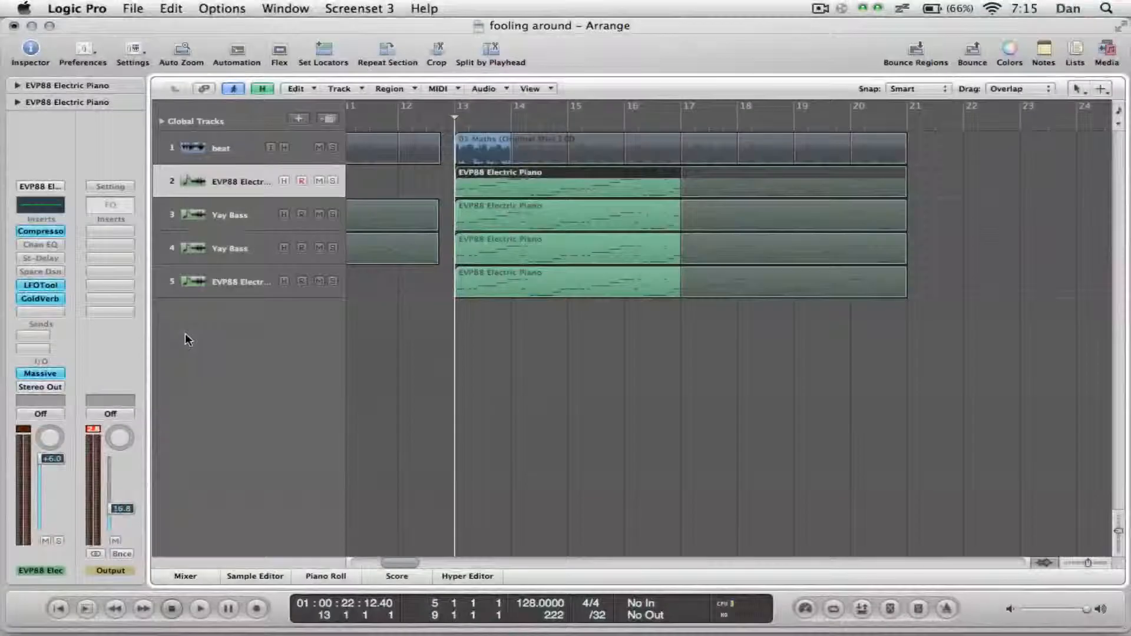
scroll(568, 401, "right", 2)
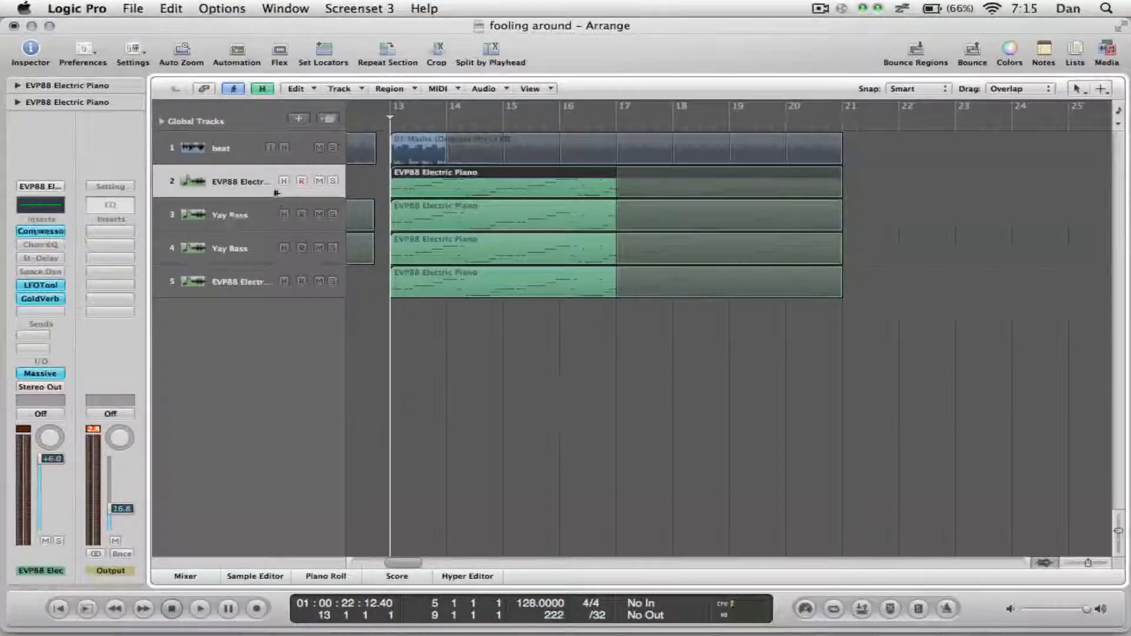
Bring up the Musical Typing keyboard and audition the track 2 region soloed from bar 13, returning the playhead to its start.
key("super+k")
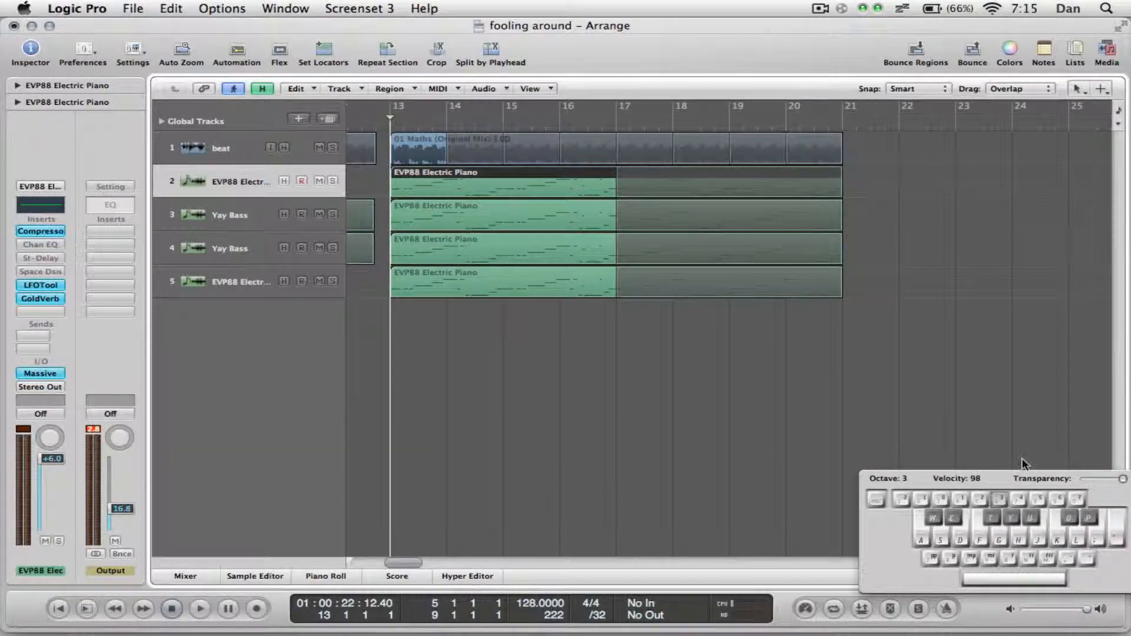
left_click_drag(1022, 484, 515, 374)
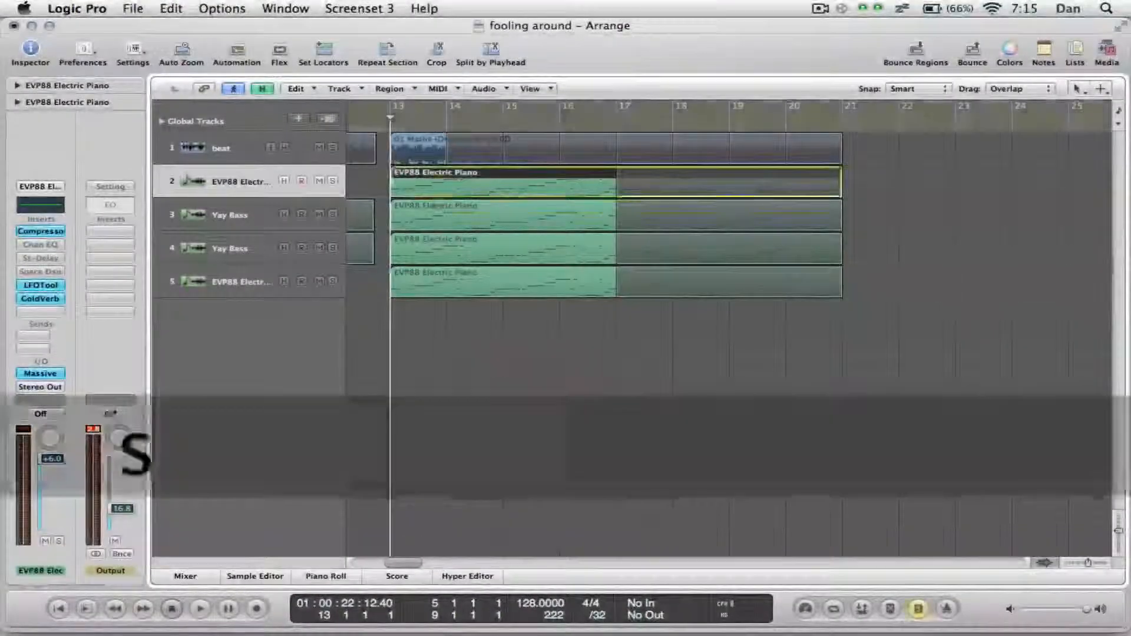
key("space")
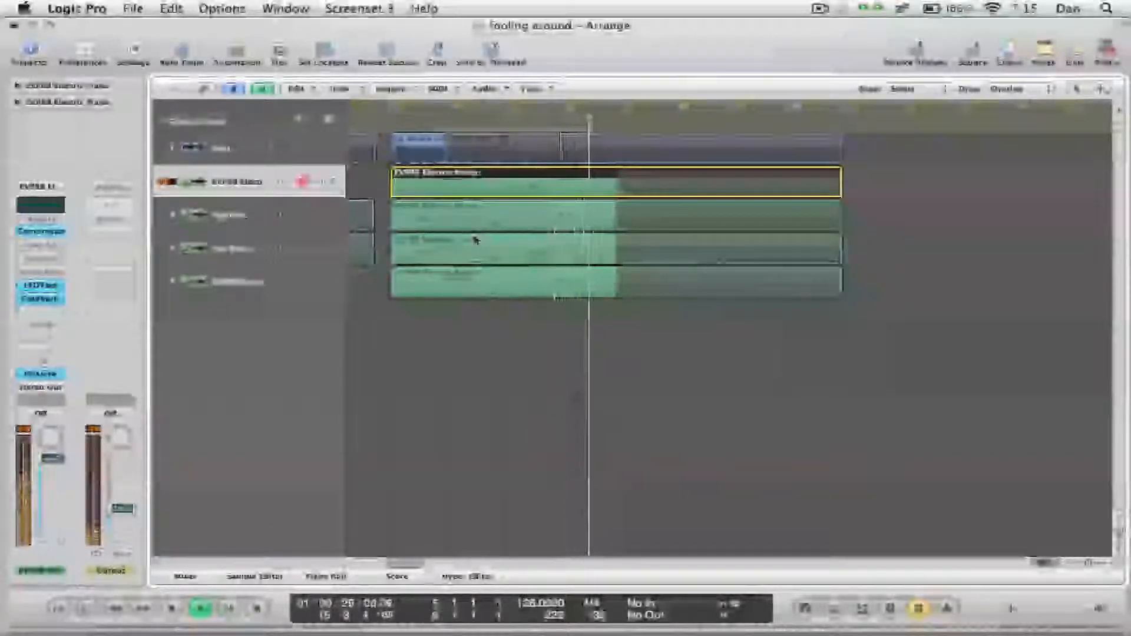
key("space")
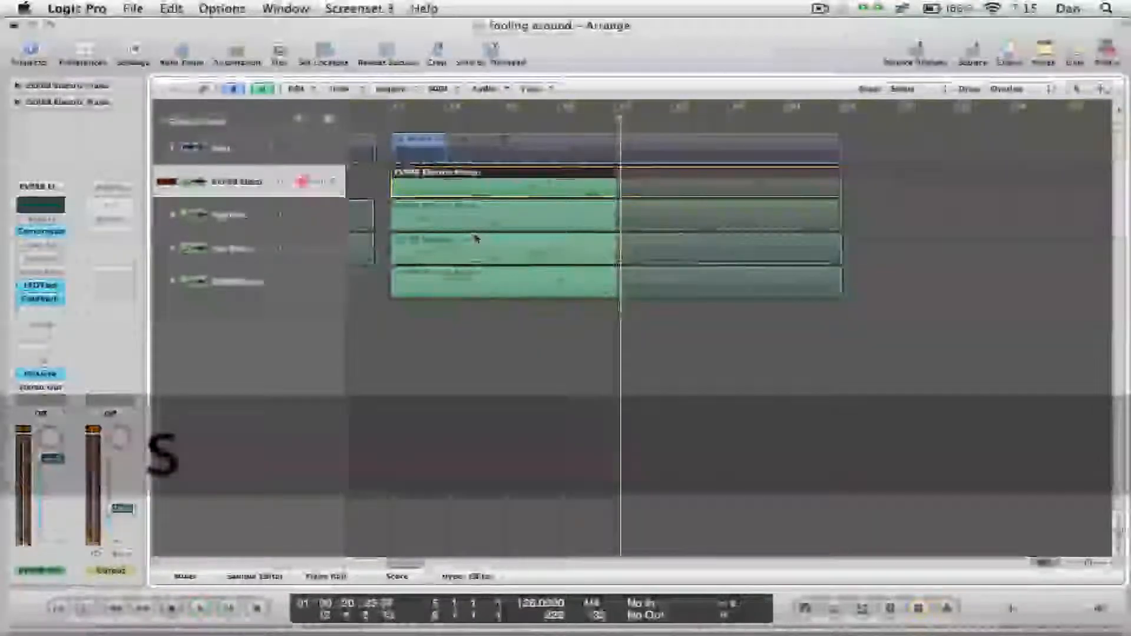
left_click_drag(424, 121, 390, 146)
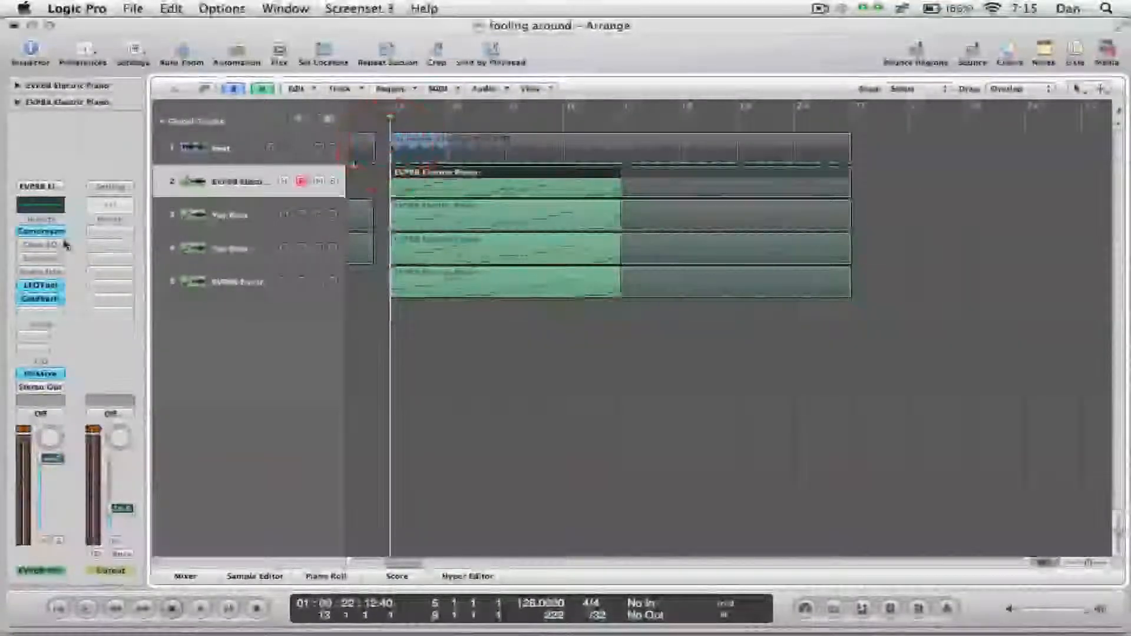
Examine the Compressor insert and the Massive instrument on the EVP88 Electric Piano track, closing each window after viewing.
left_click(41, 231)
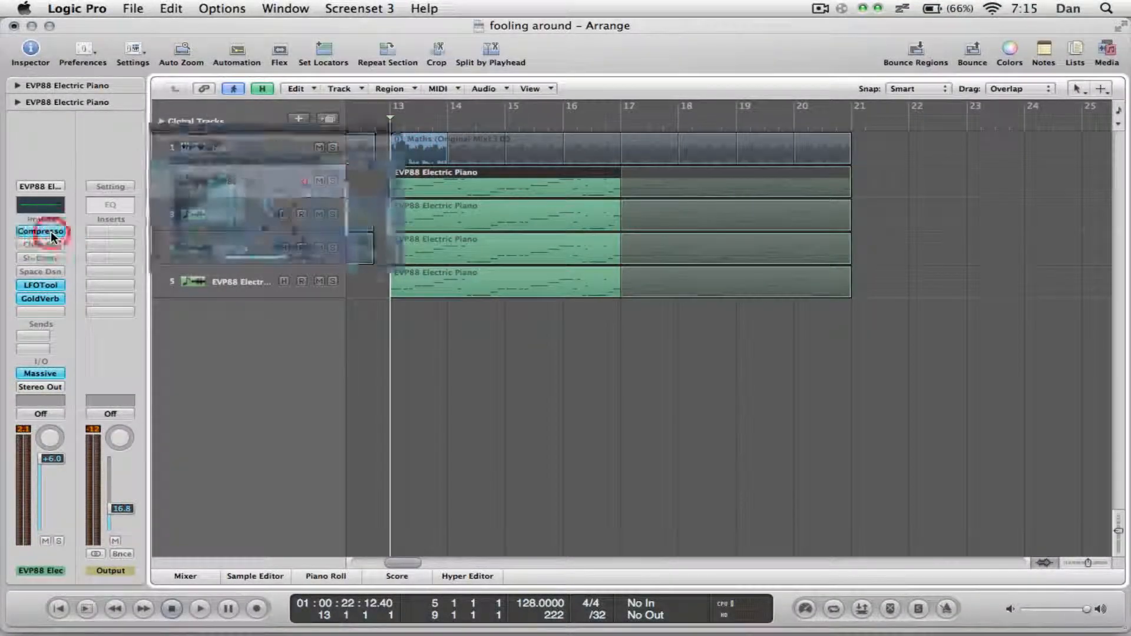
left_click_drag(359, 71, 712, 263)
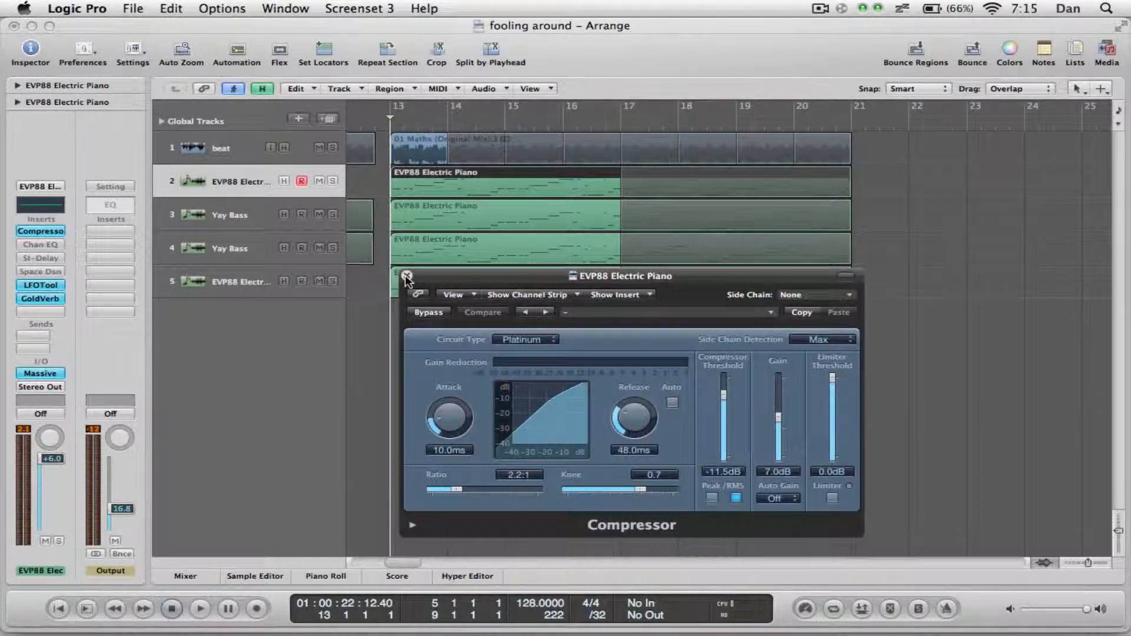
left_click(407, 277)
left_click(34, 373)
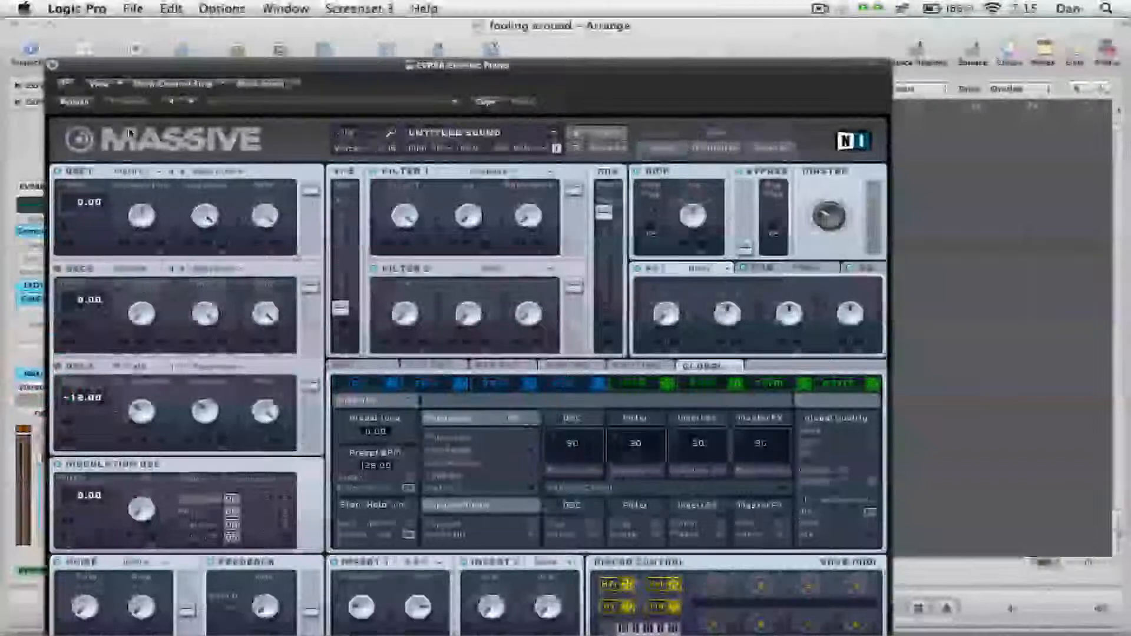
left_click(52, 64)
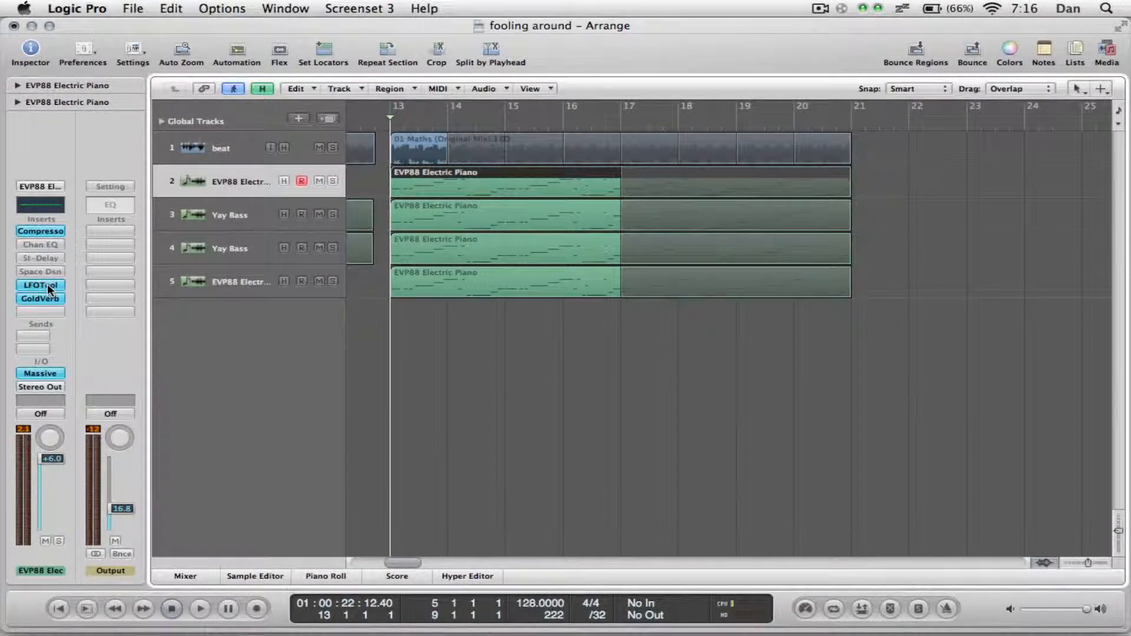
Examine the LFOTool volume curve, rate and routing on the EVP88 Electric Piano track, and close the plug-in.
left_click(47, 285)
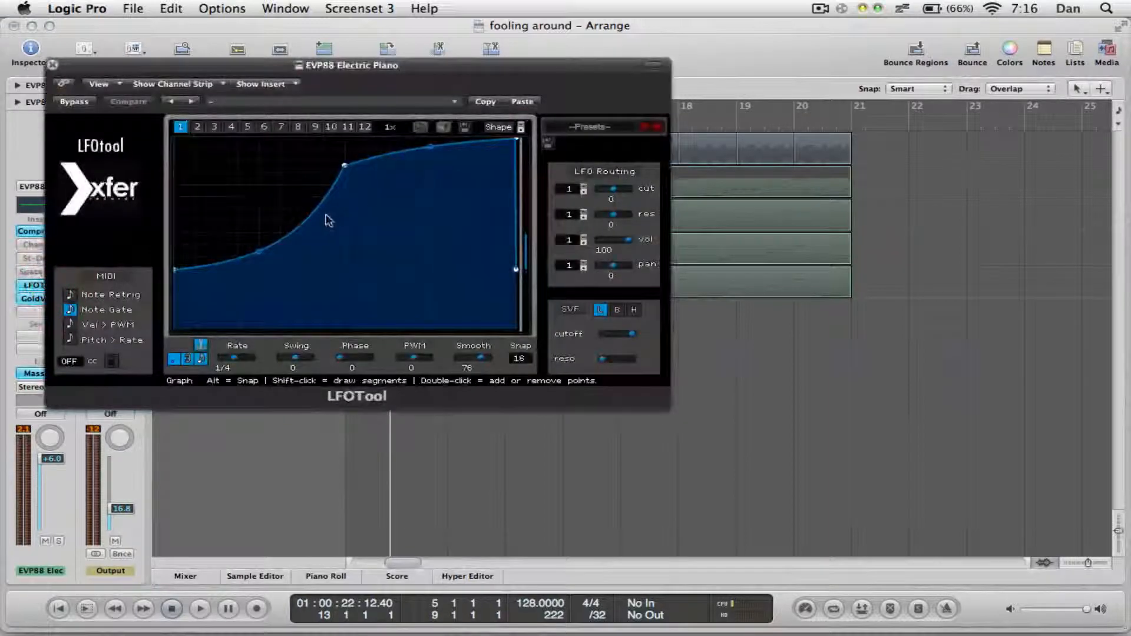
left_click(652, 63)
left_click_drag(614, 65, 881, 258)
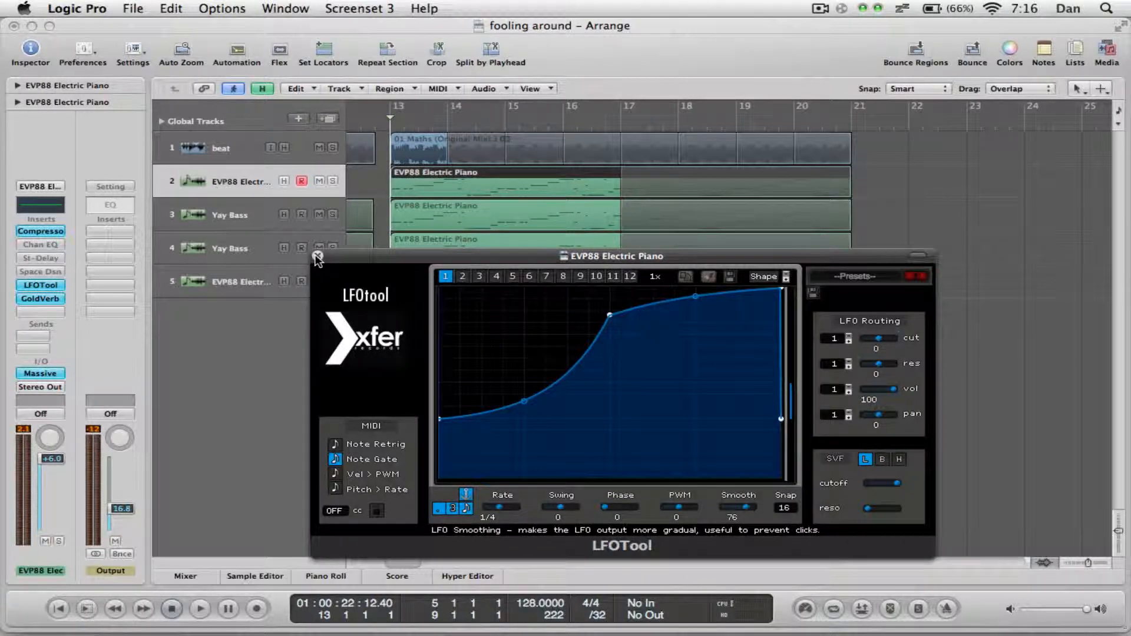
left_click(317, 256)
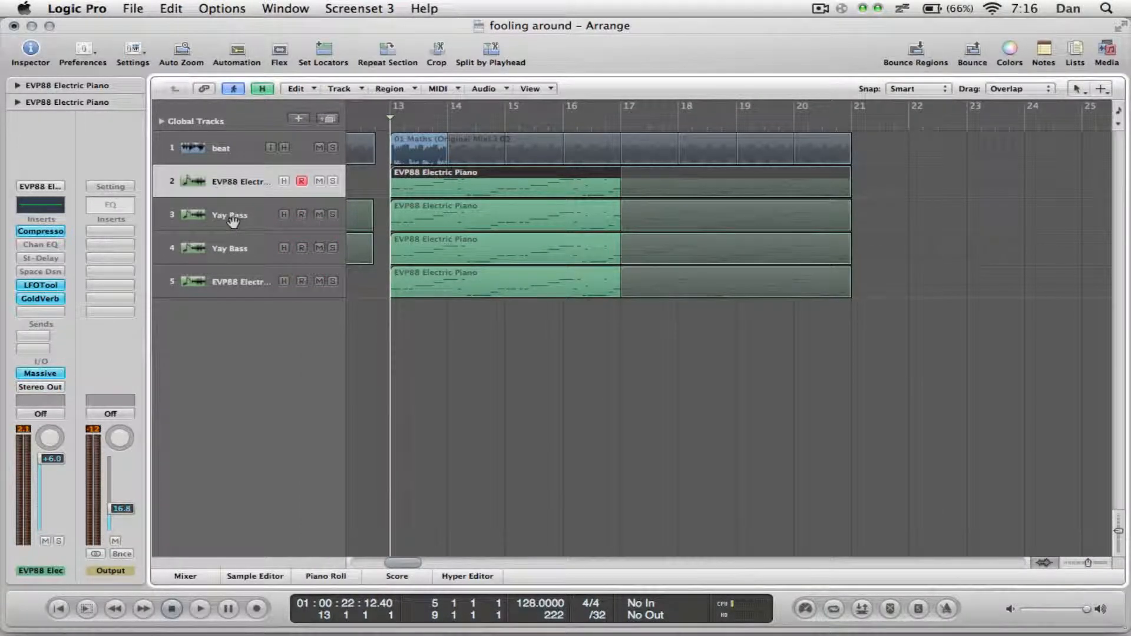
Switch the plug-in window from LFOTool to the GoldVerb insert and set Room Shape to 7 and Room Size to 28 m.
left_click(32, 286)
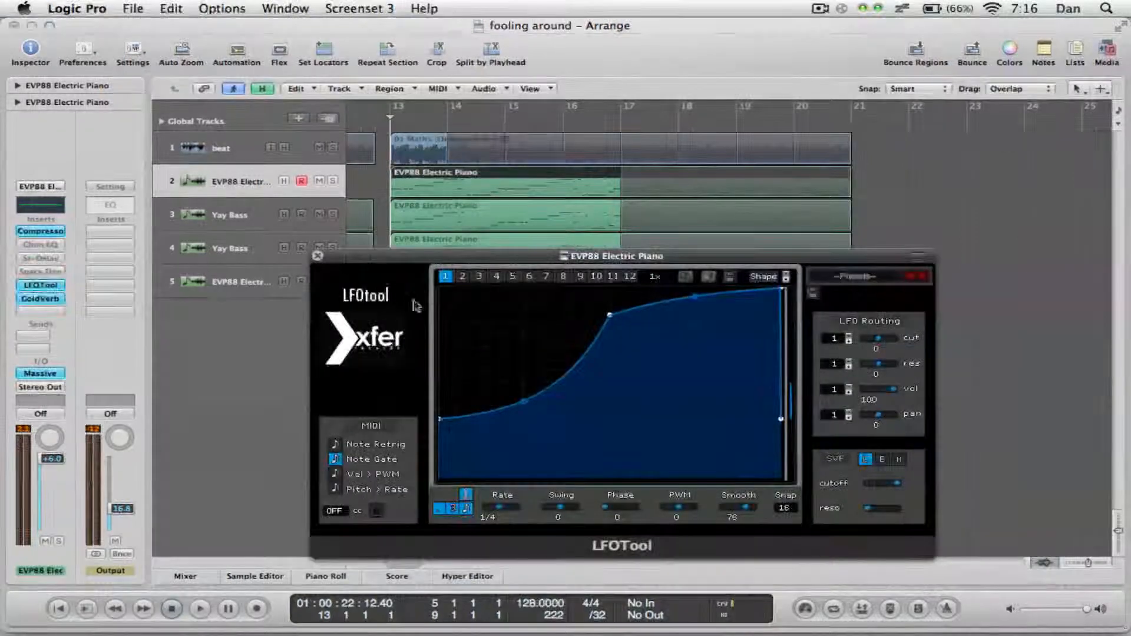
left_click(915, 255)
left_click(518, 275)
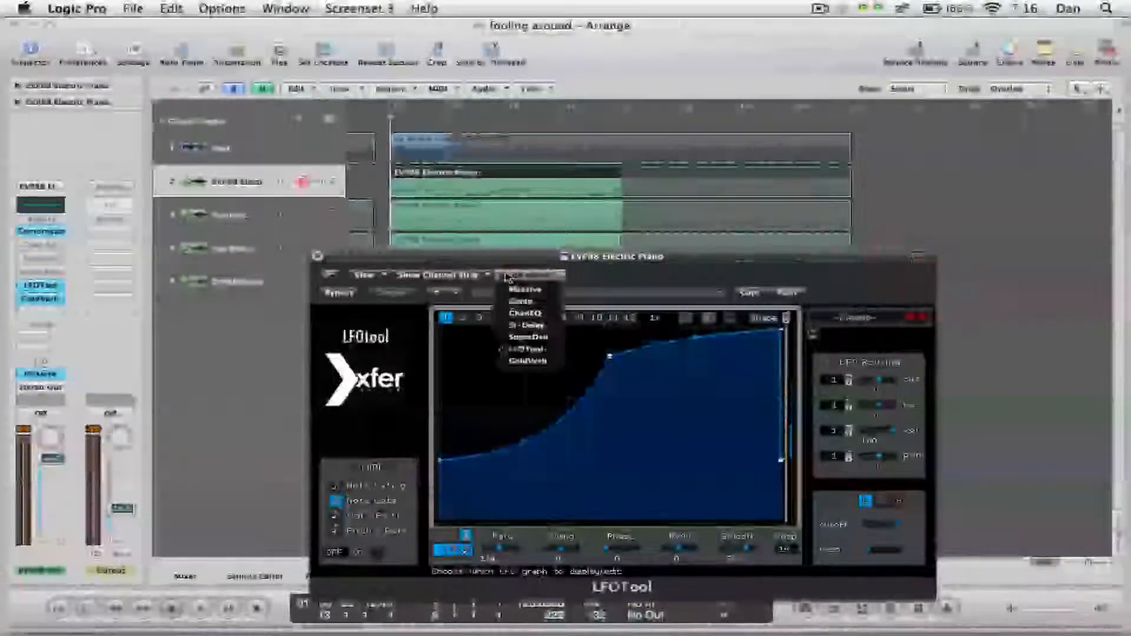
left_click(528, 360)
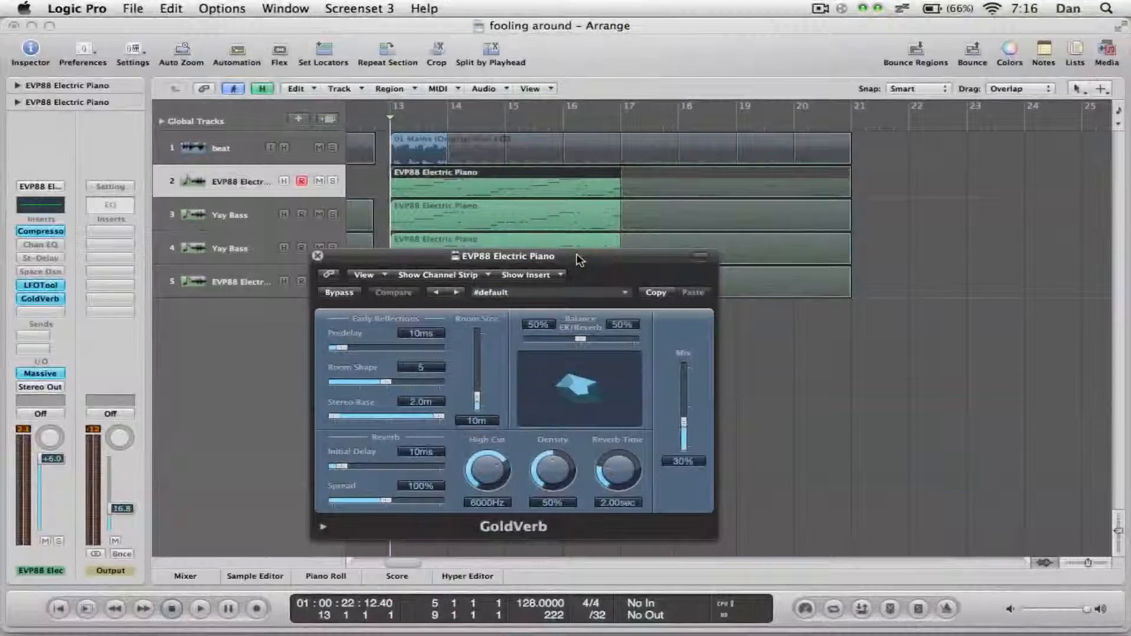
left_click_drag(577, 259, 528, 187)
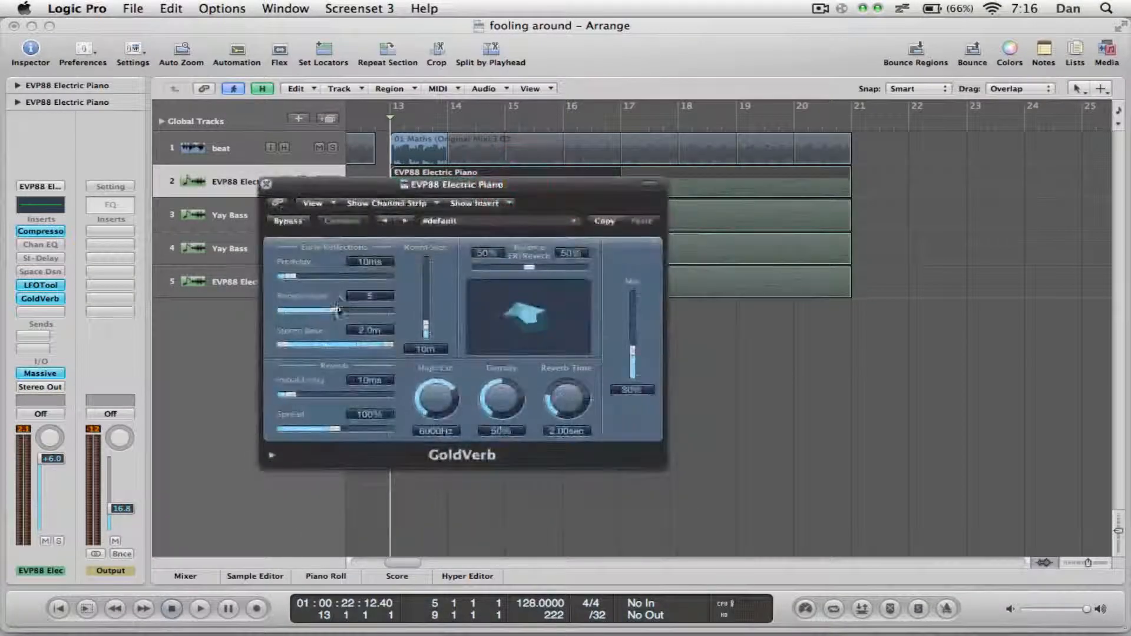
left_click_drag(338, 311, 426, 311)
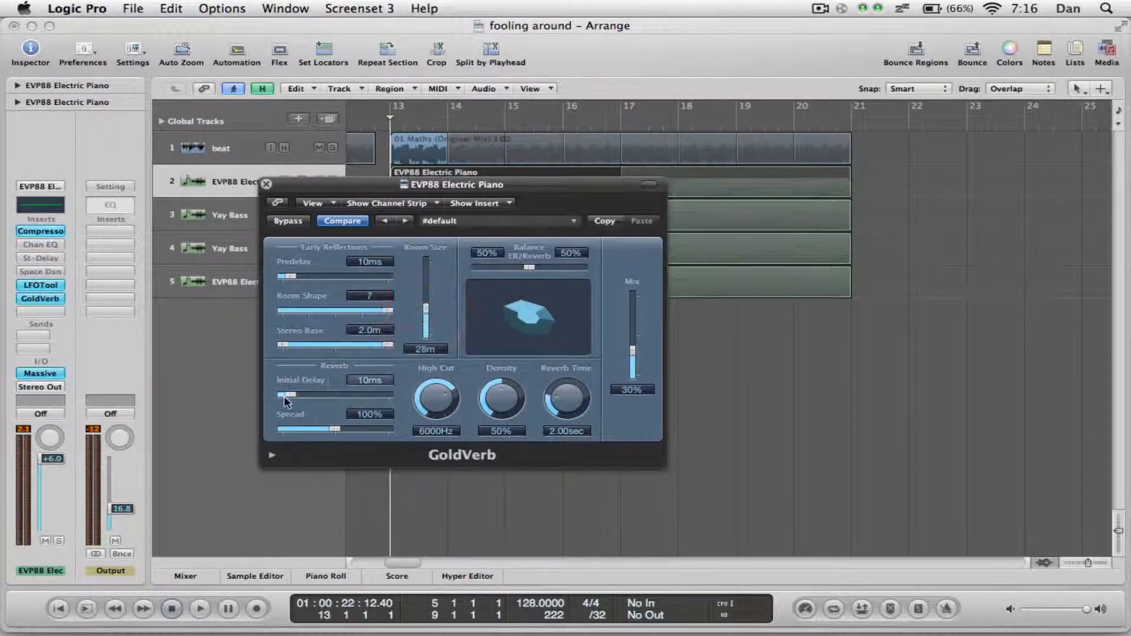
Set GoldVerb's Initial Delay and Predelay to 0 ms, Spread 138%, High Cut 8300 Hz, Reverb Time 3.90 sec, Density 61% and Mix 45%.
left_click_drag(292, 401, 280, 396)
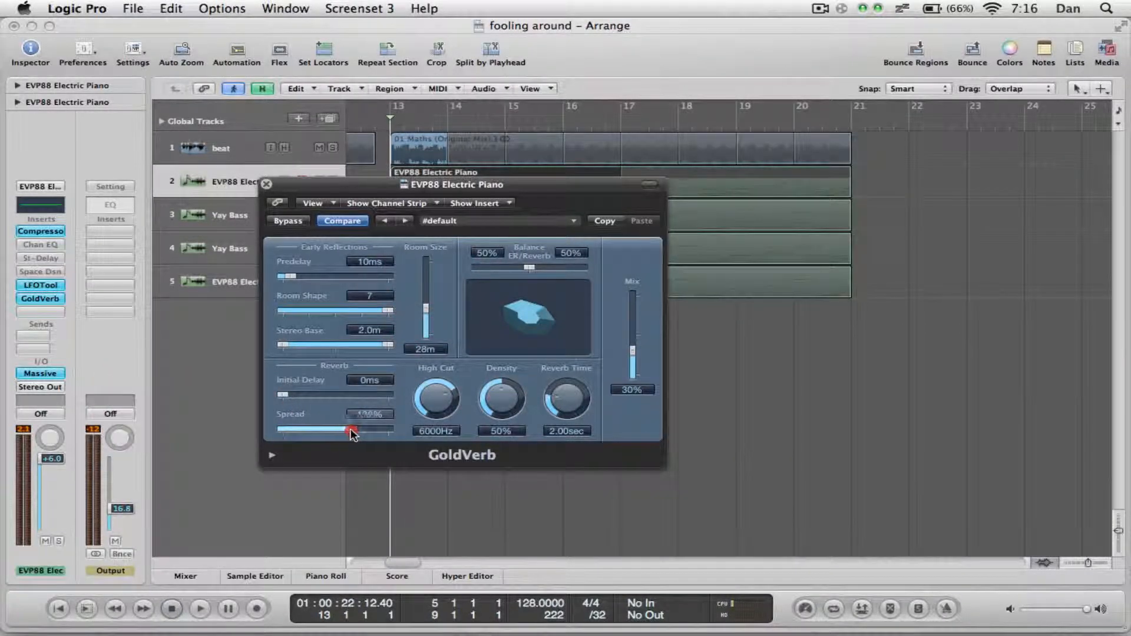
left_click_drag(436, 404, 439, 386)
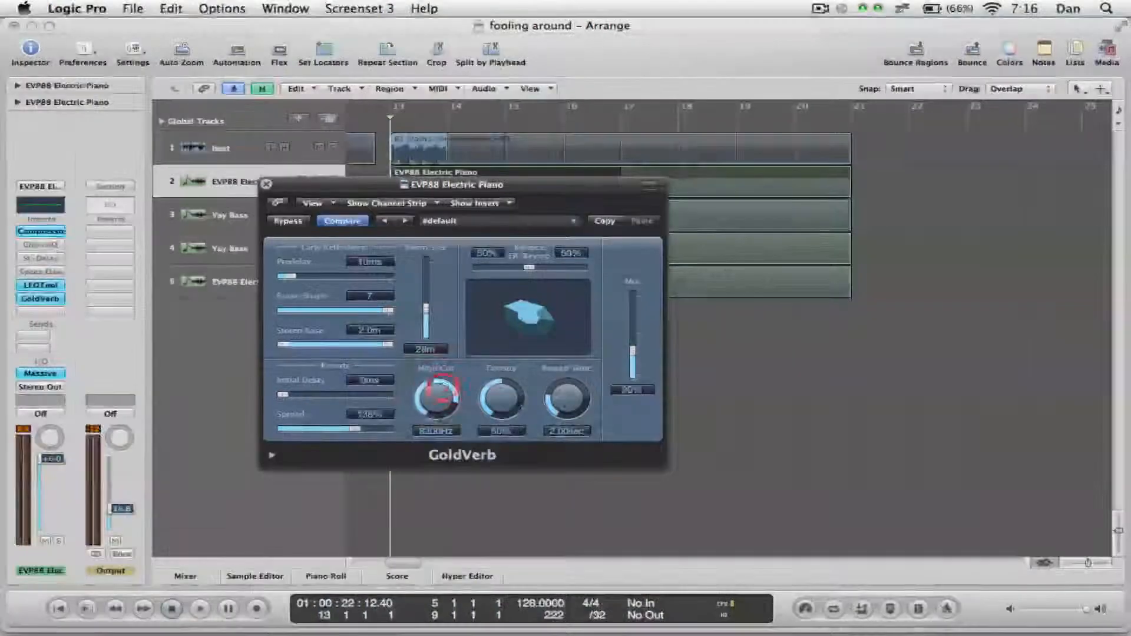
left_click_drag(568, 404, 570, 389)
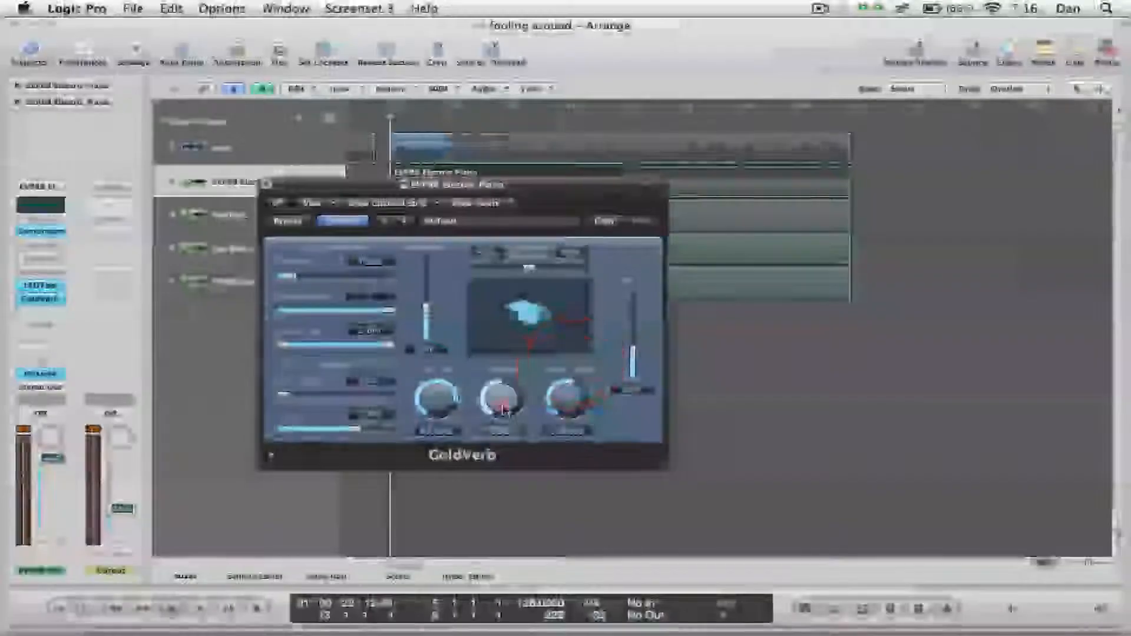
left_click_drag(502, 405, 504, 390)
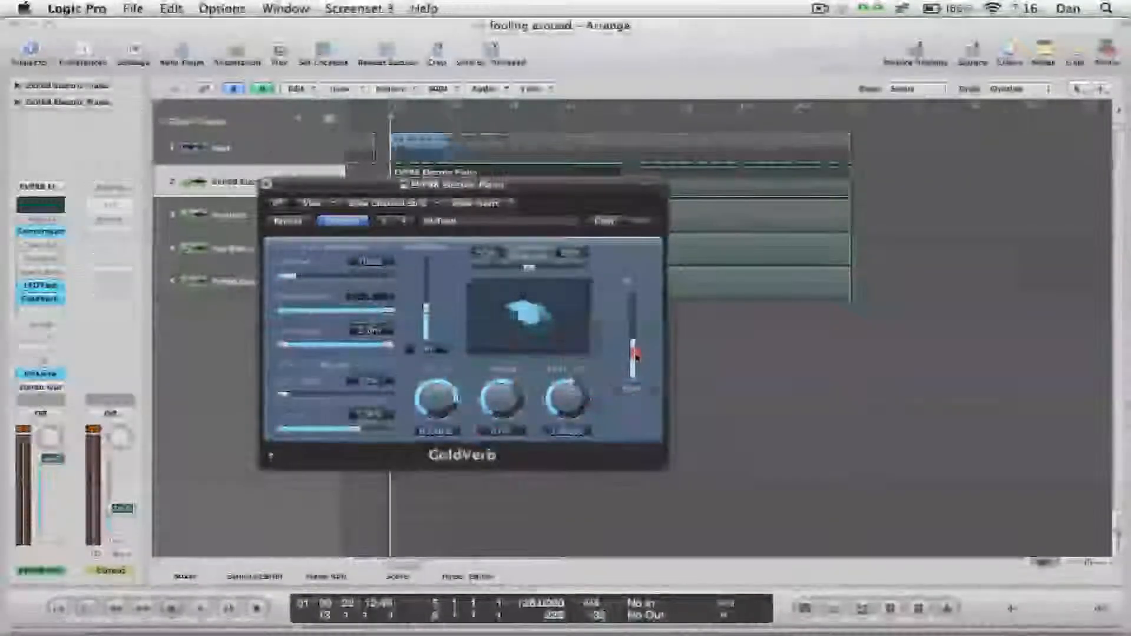
left_click_drag(633, 359, 632, 339)
left_click_drag(252, 277, 210, 278)
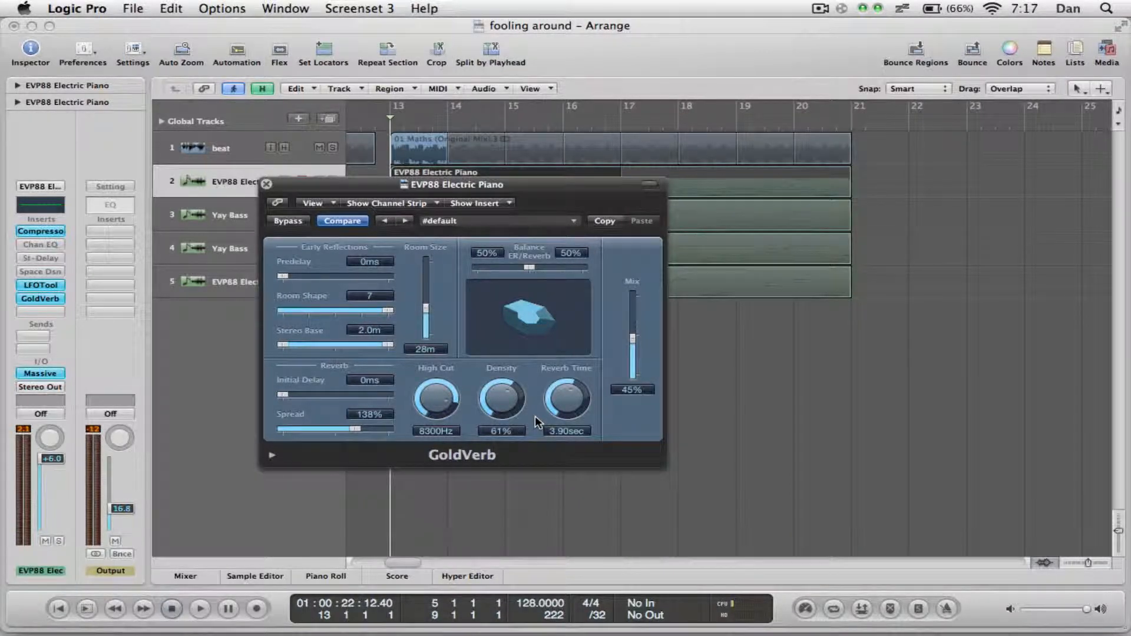
Close the GoldVerb window, audition the EVP88 Electric Piano lead on track 2 in solo, and return the playhead to bar 13.
left_click(267, 187)
key("s")
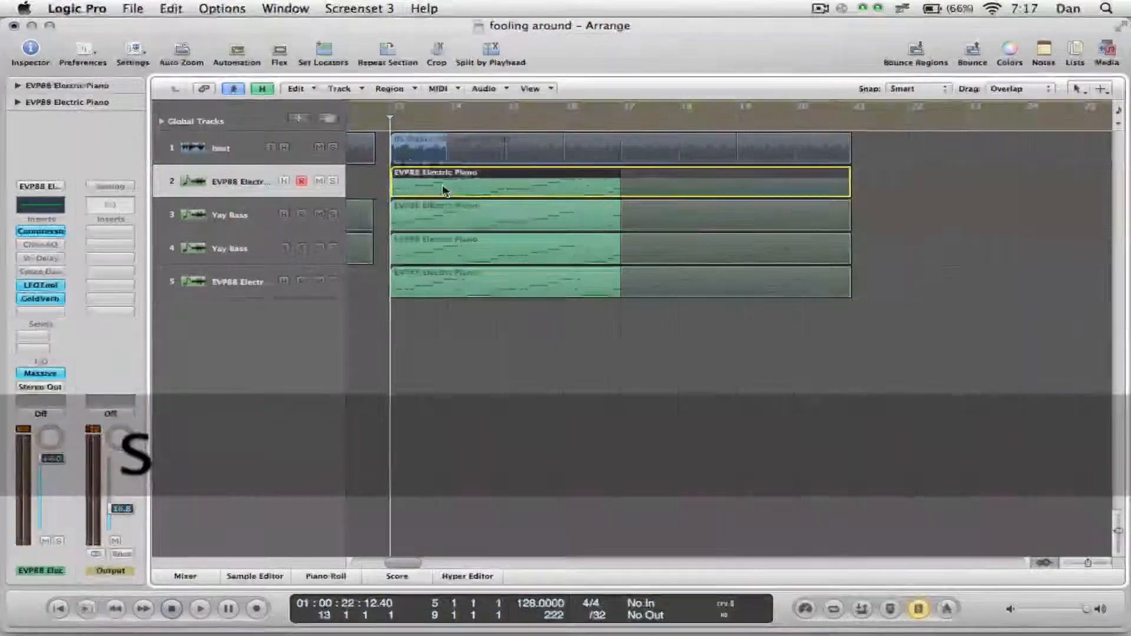
key("space")
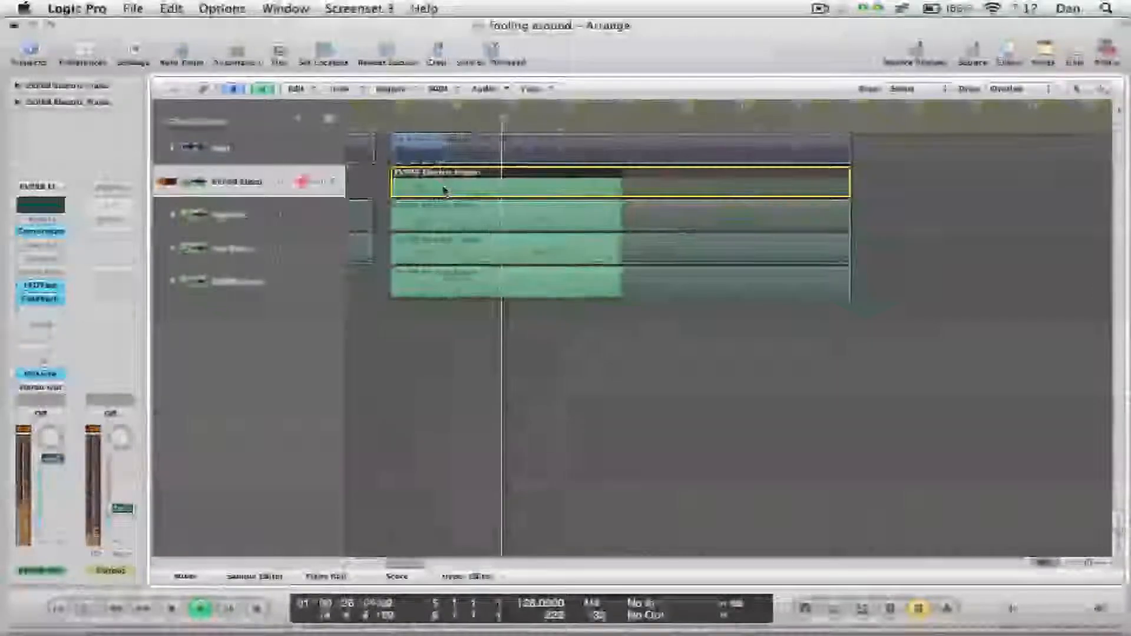
key("space")
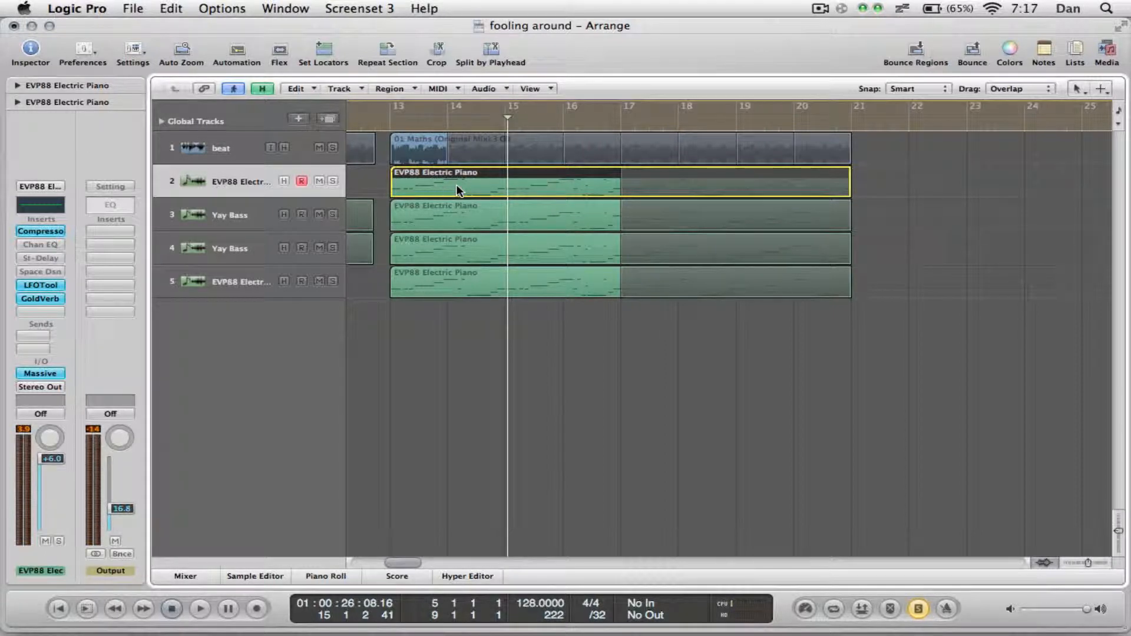
left_click(411, 122)
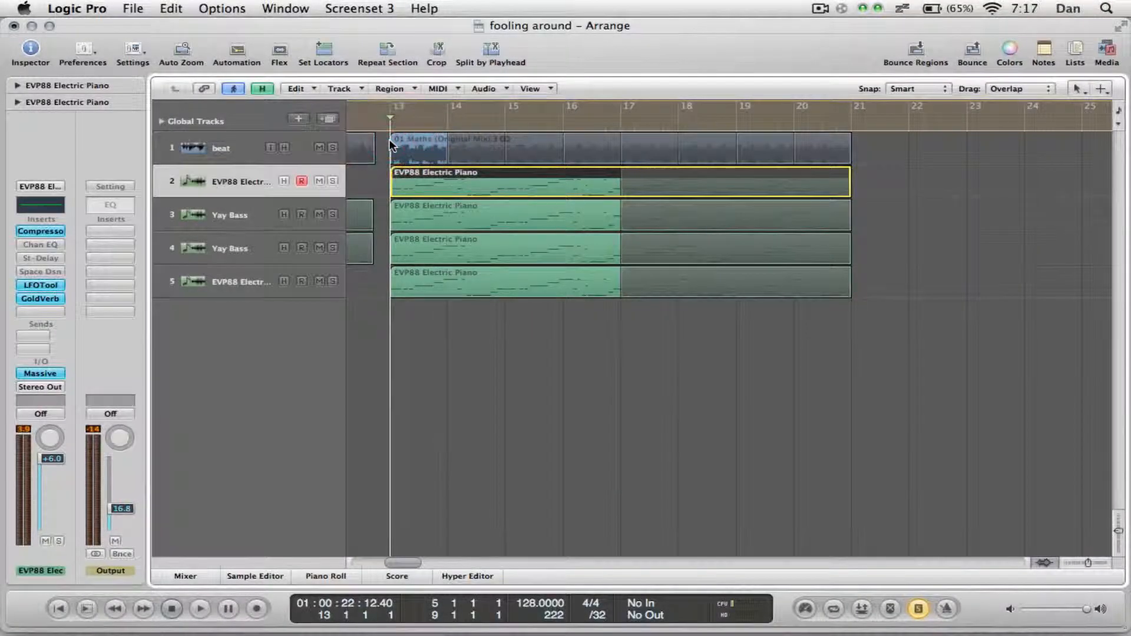
Solo the Yay Bass track on track 3 and play it from bar 13 to bar 15.
left_click(229, 215)
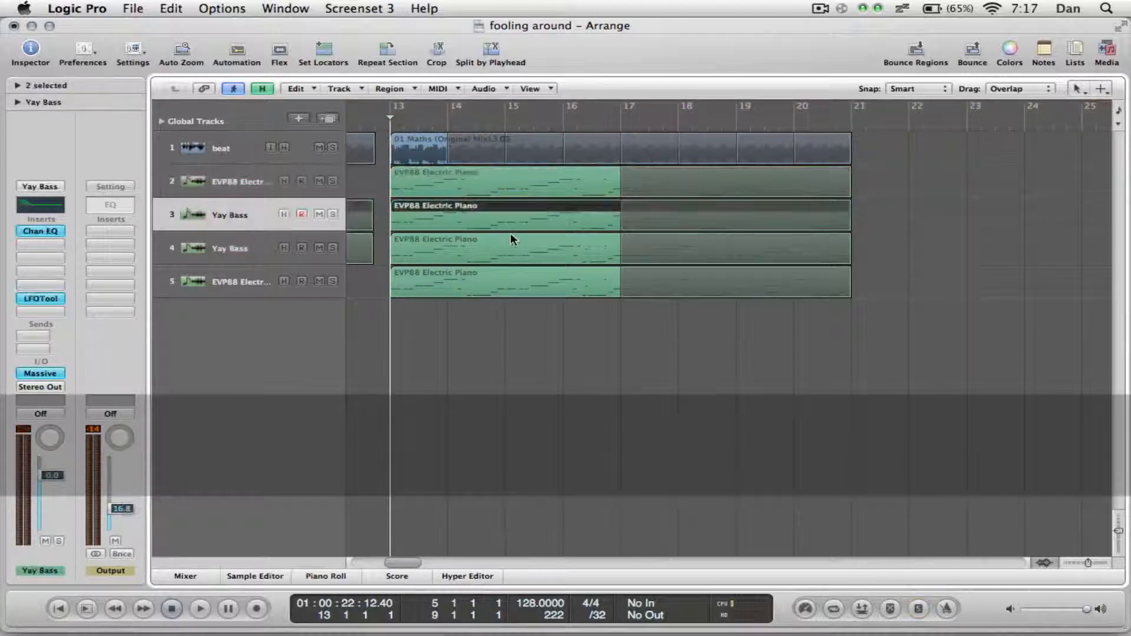
key("s")
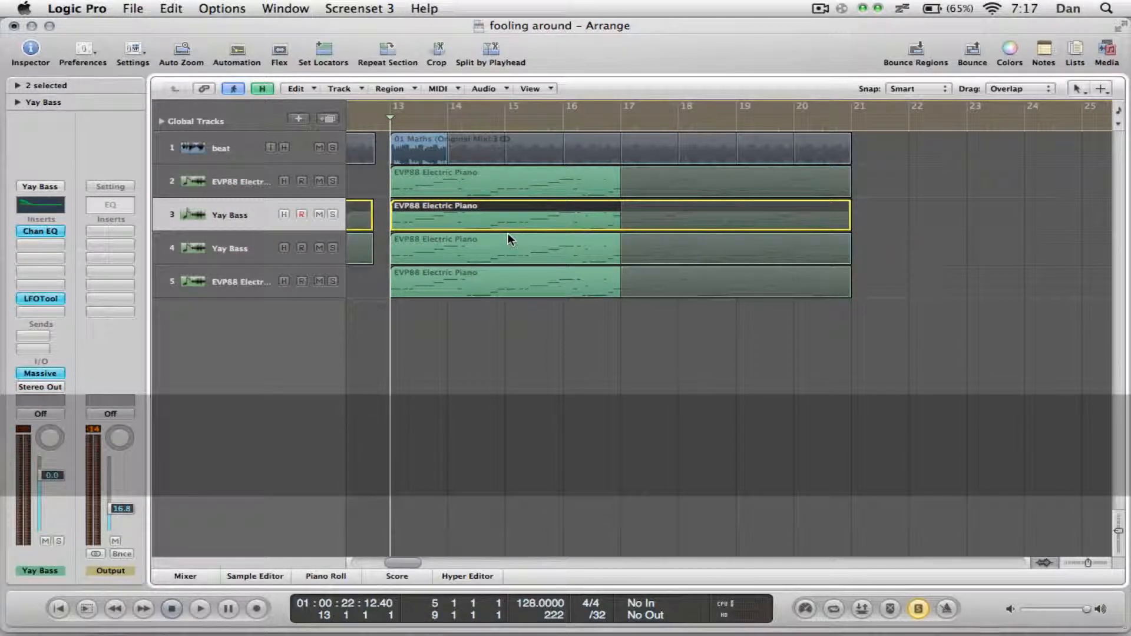
key("space")
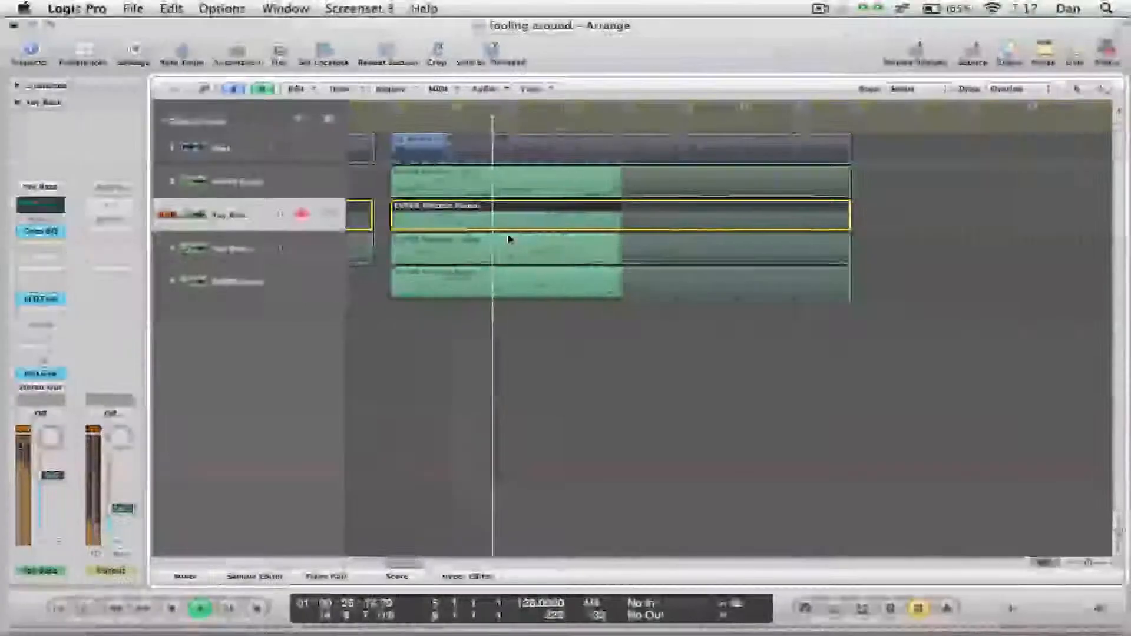
key("space")
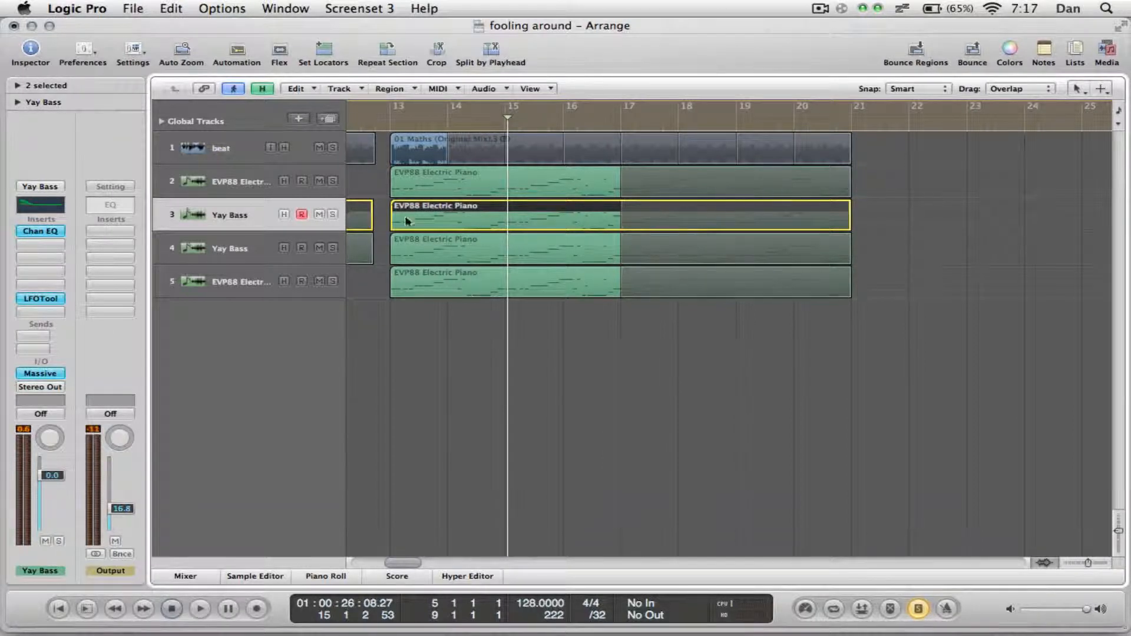
Return the playhead to just before bar 13 and examine the Channel EQ curve on track 3, closing its window after viewing.
left_click(400, 127)
left_click_drag(401, 127, 388, 129)
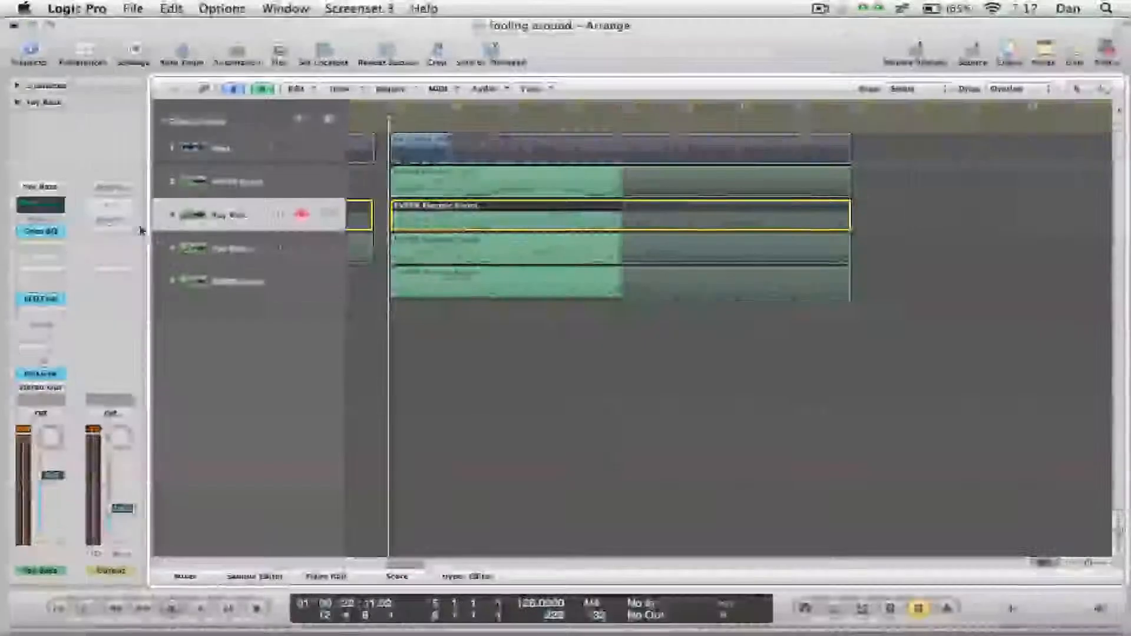
left_click(51, 203)
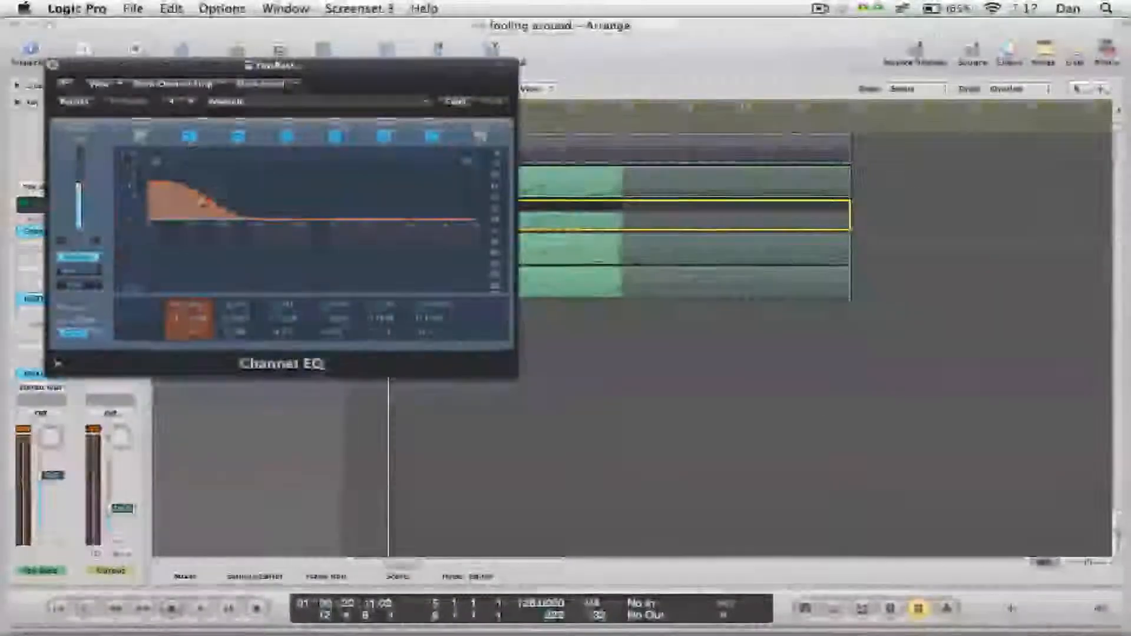
left_click(52, 64)
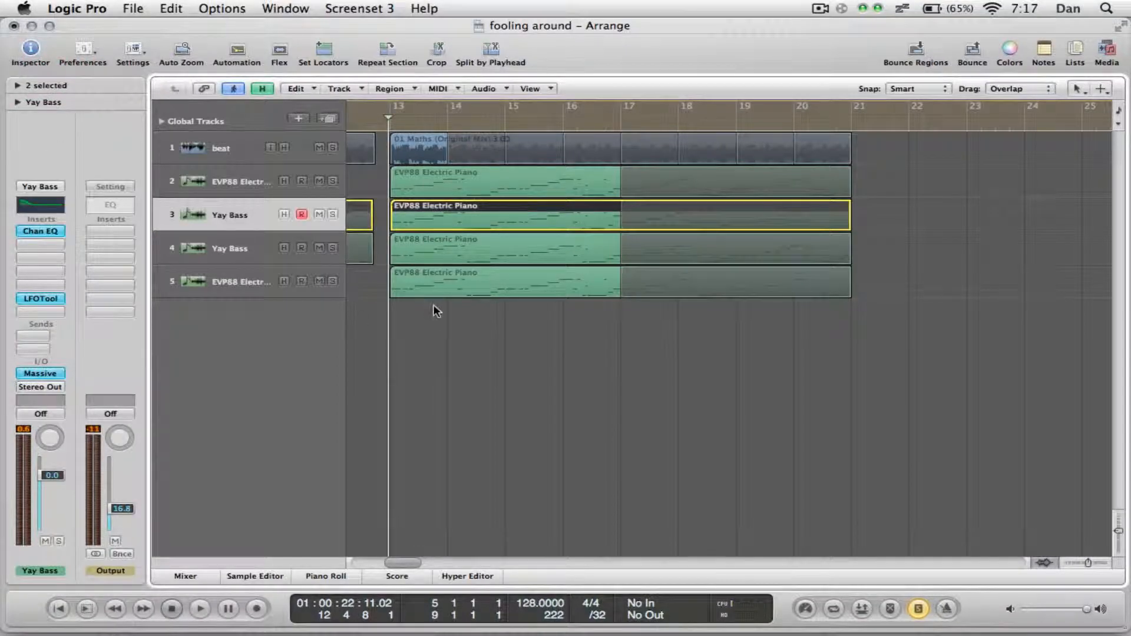
Play the track 3 Yay Bass region in solo again for comparison with track 4, and return the playhead to the start.
left_click(248, 249)
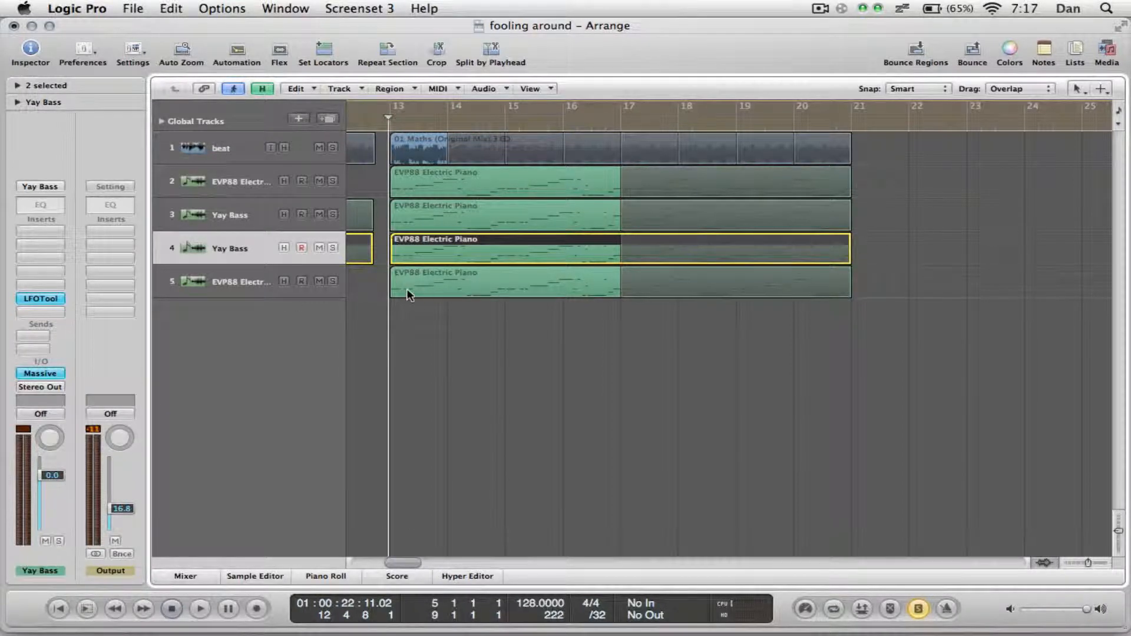
key("space")
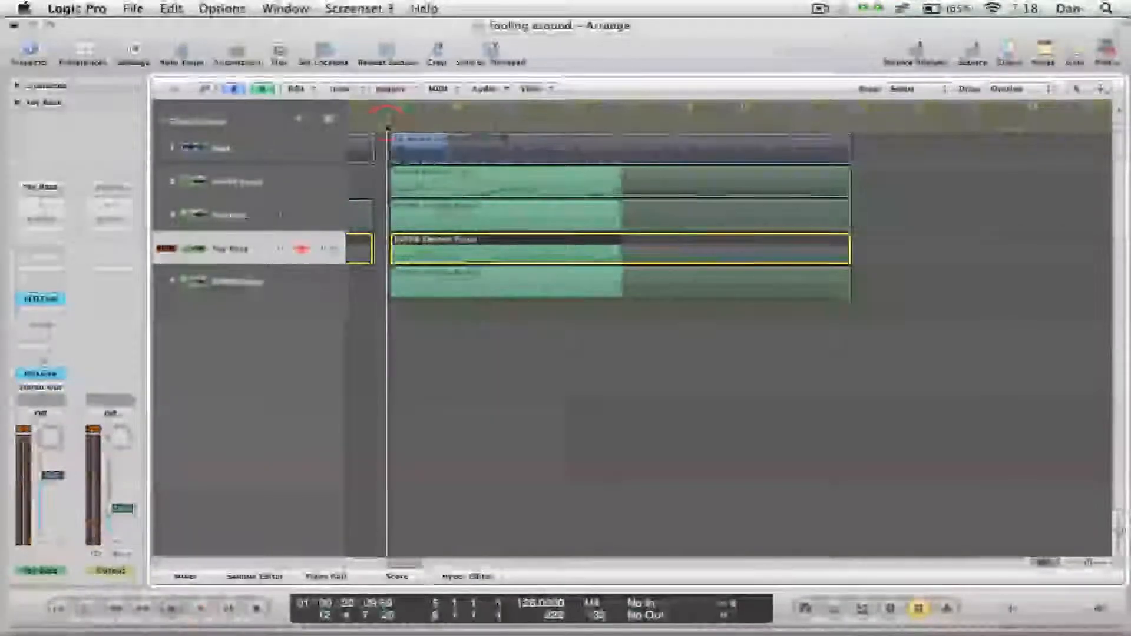
key("space")
left_click(438, 220)
key("space")
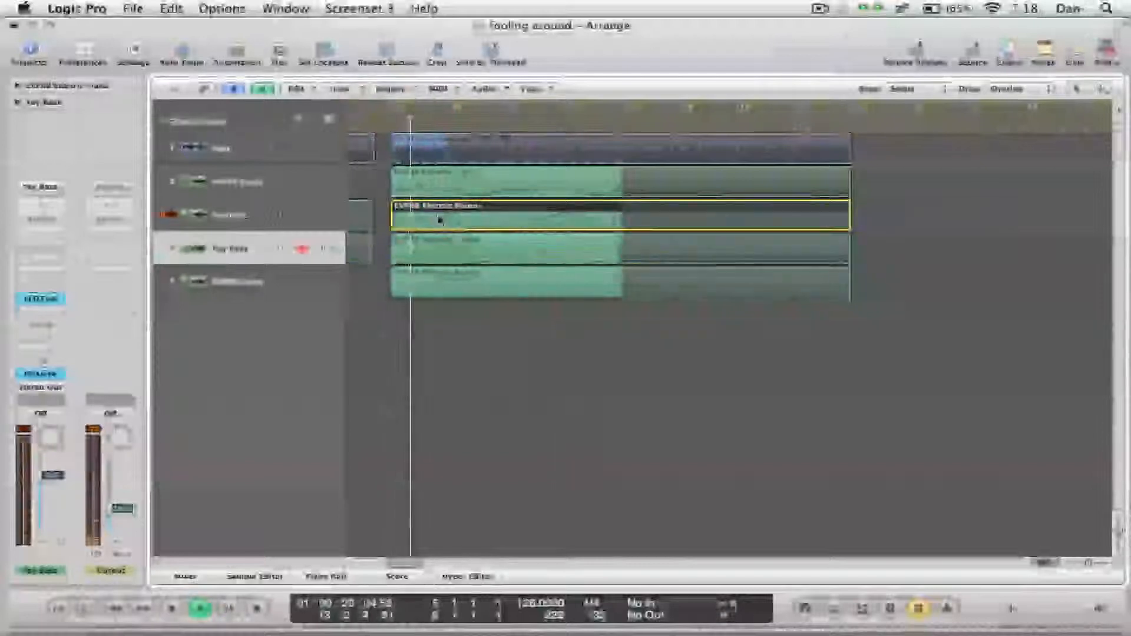
left_click(383, 118)
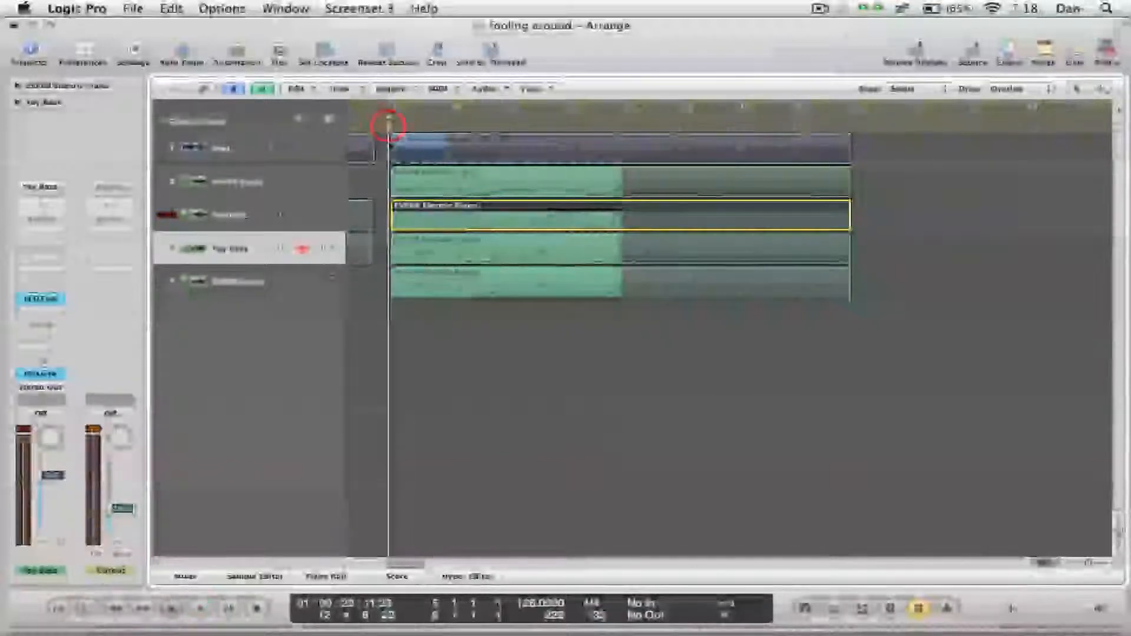
Audition the Yay Bass region on track 4 in solo from the start of bar 13.
left_click(404, 254)
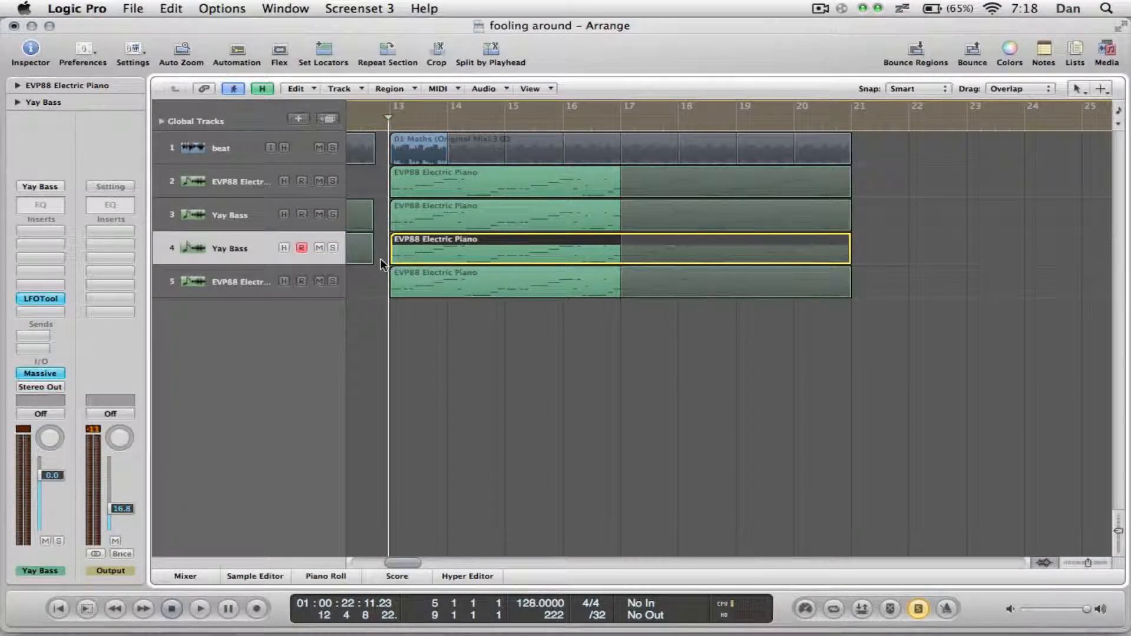
key("space")
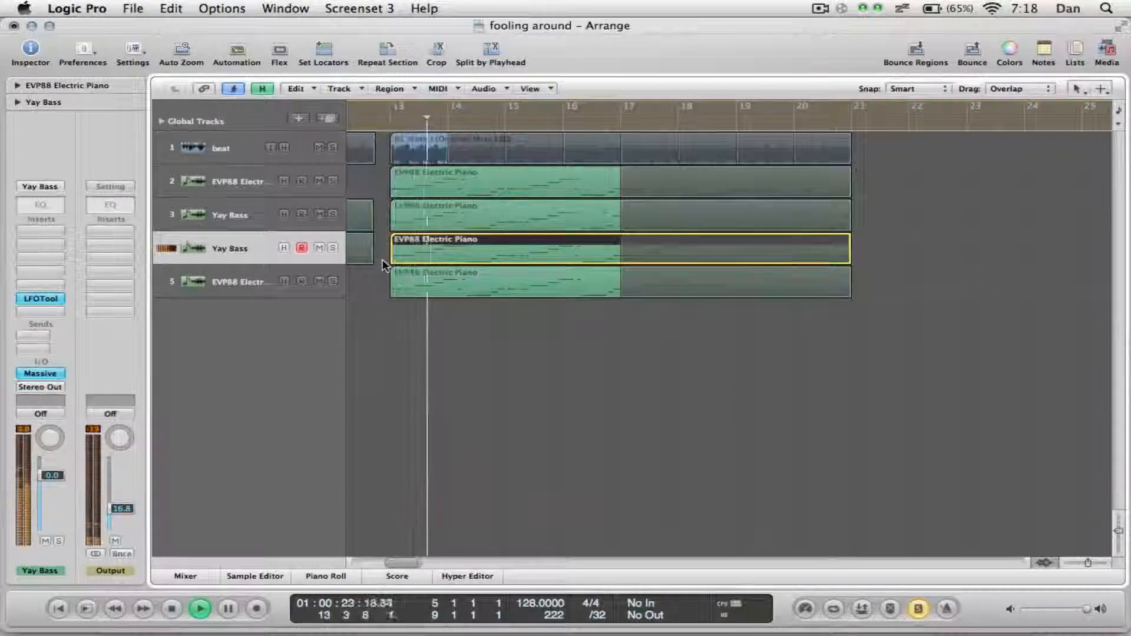
key("space")
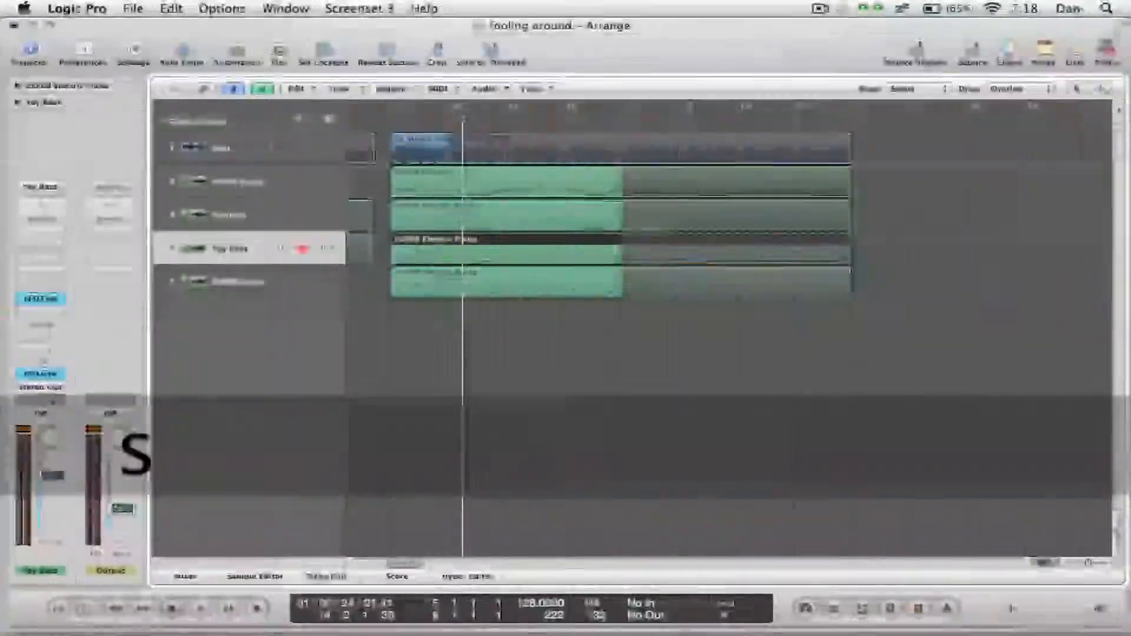
Open the Massive instrument on Yay Bass track 4, position its window to show the whole patch, and check the OSC1 wavetable.
left_click(47, 374)
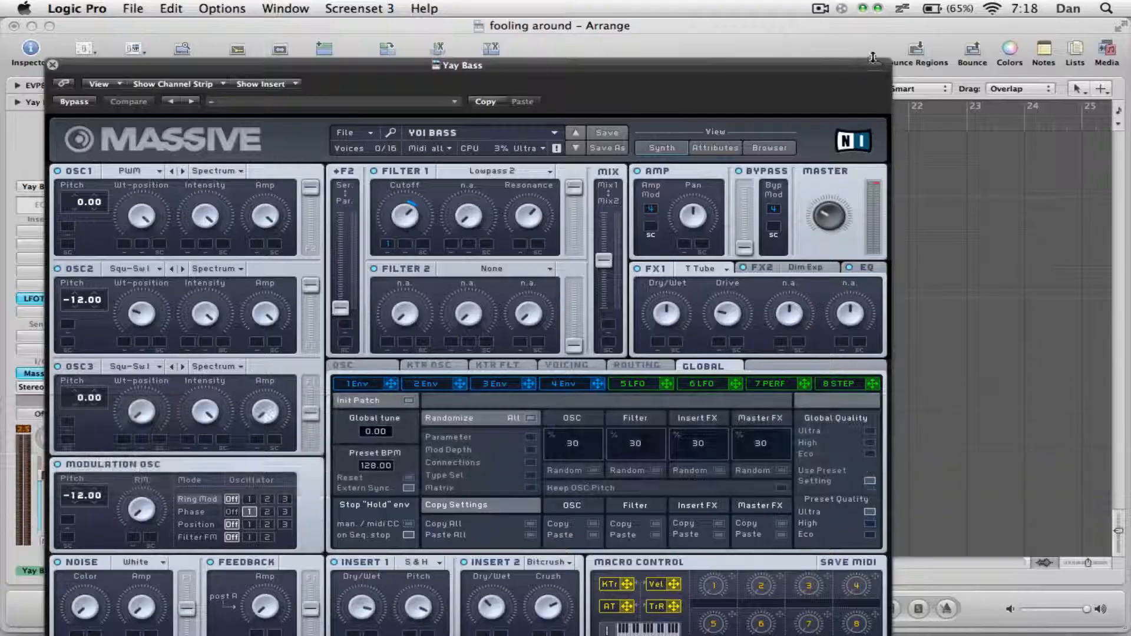
left_click(875, 64)
left_click_drag(841, 68, 852, 29)
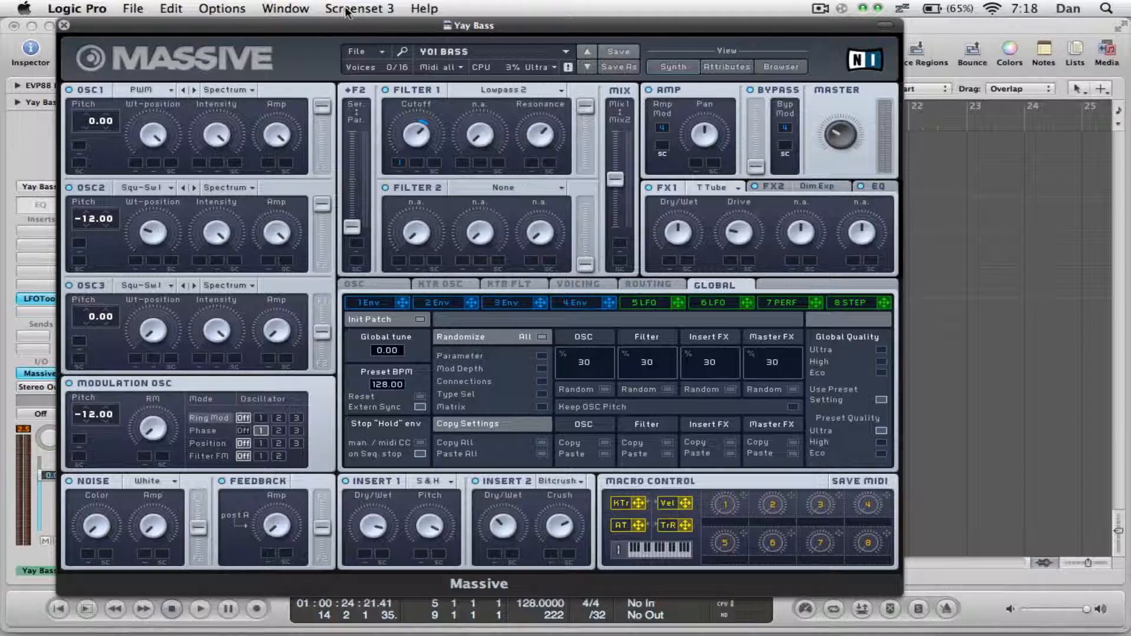
mouse_move(345, 28)
left_mouse_down()
mouse_move(382, 520)
mouse_move(393, 468)
mouse_move(345, 83)
mouse_move(346, 7)
mouse_move(356, 12)
left_mouse_up()
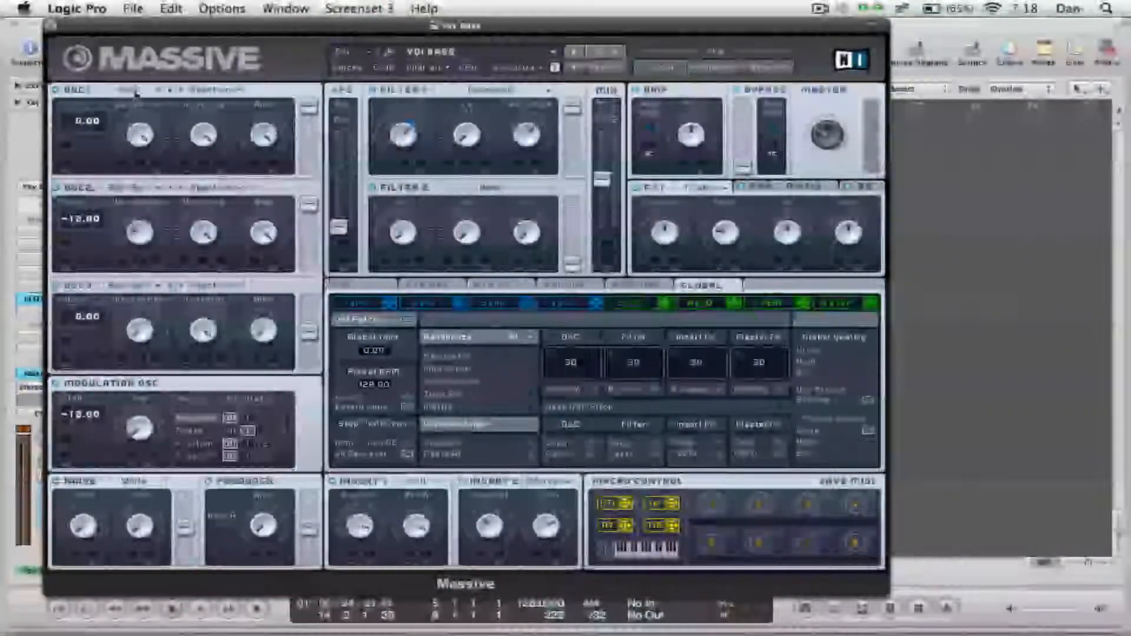
left_click(139, 94)
left_click(121, 73)
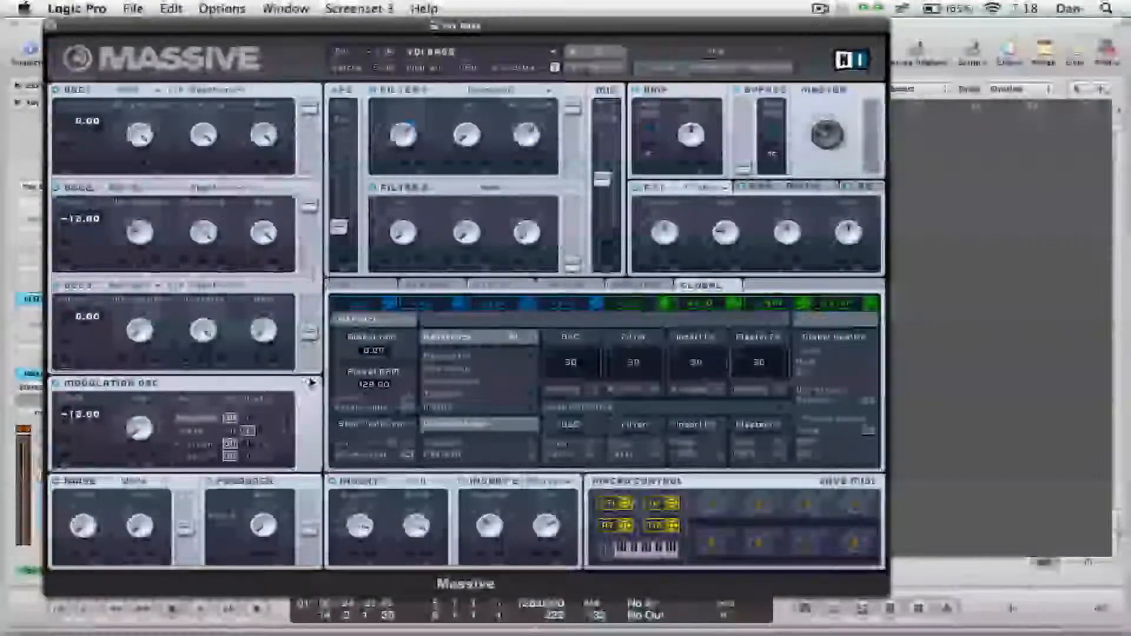
Route Massive's OSC3 toward Filter 1, move the filter mix fully to Mix1, and show the Modulation OSC's Phase control for oscillator 1.
left_click_drag(311, 333, 315, 205)
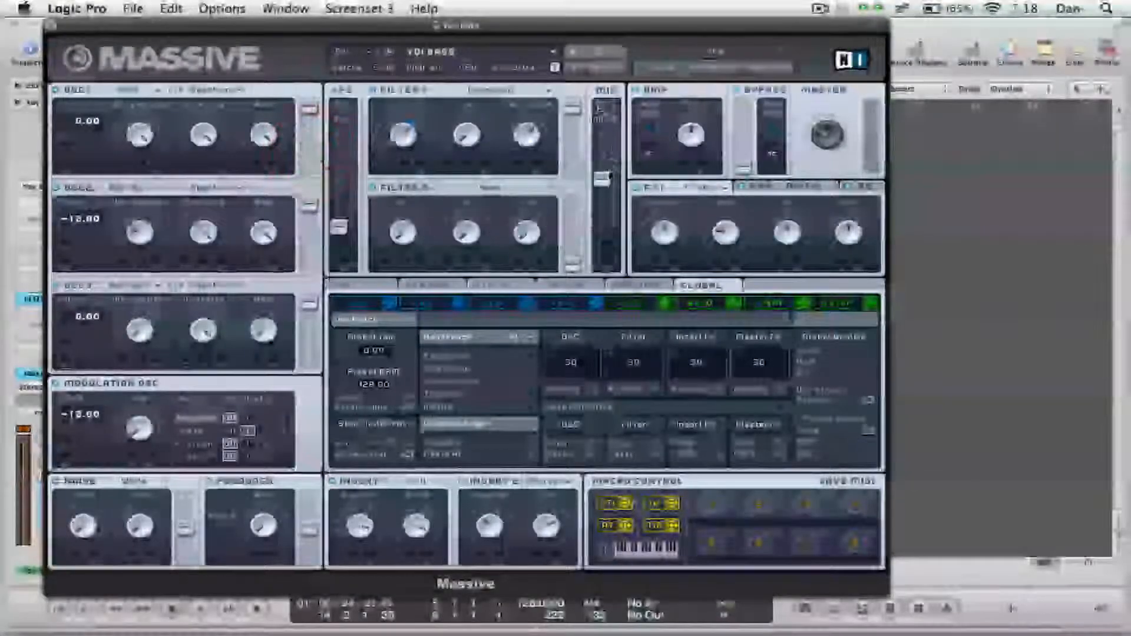
left_click_drag(602, 179, 601, 131)
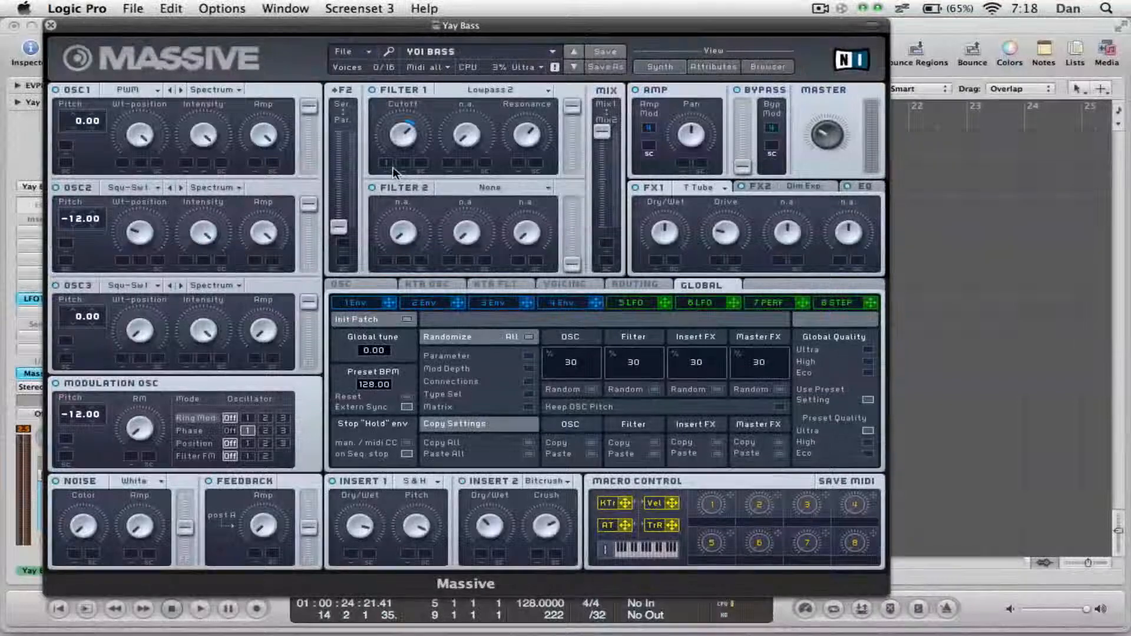
left_click_drag(153, 134, 152, 143)
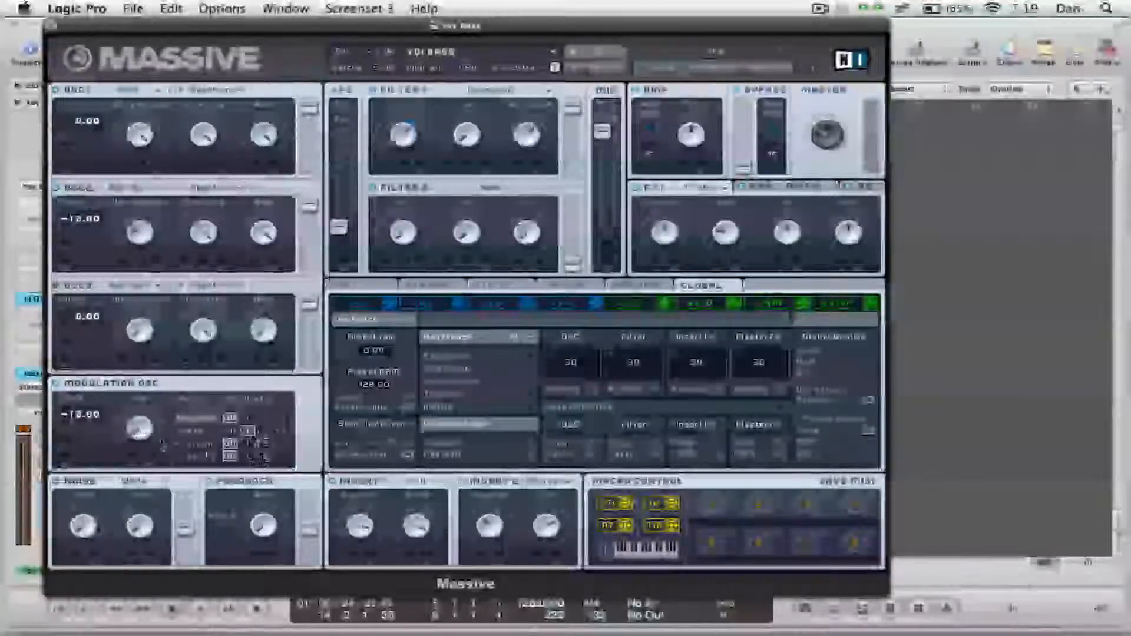
left_click(249, 433)
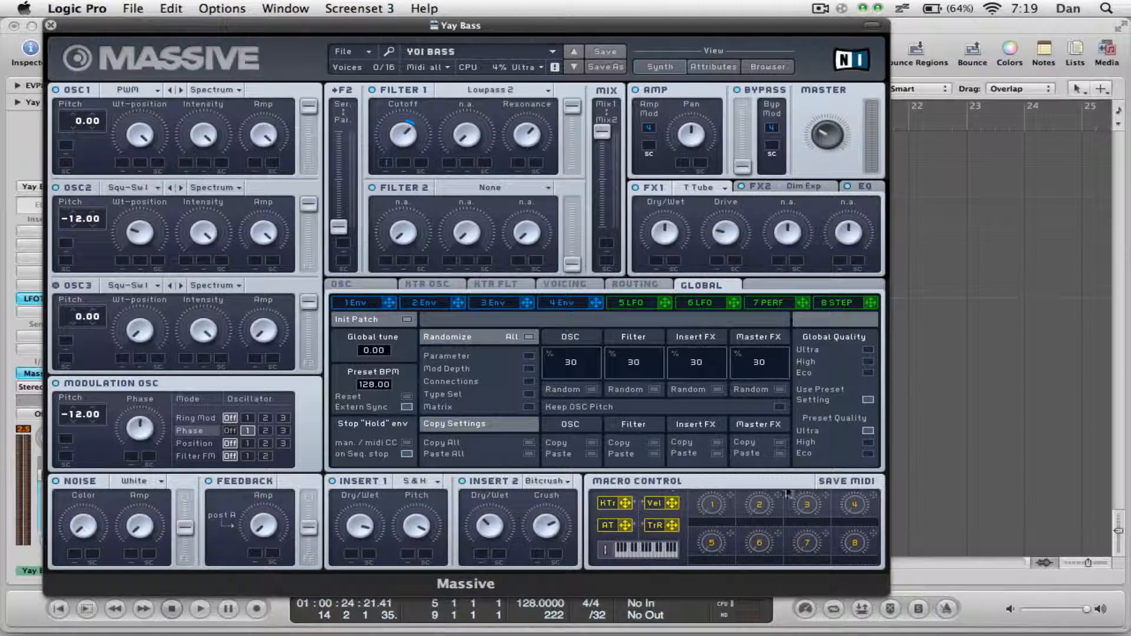
Turn on Pan Position in Massive's unison voicing settings, check the oscillator settings page, and close the plug-in.
left_click(567, 285)
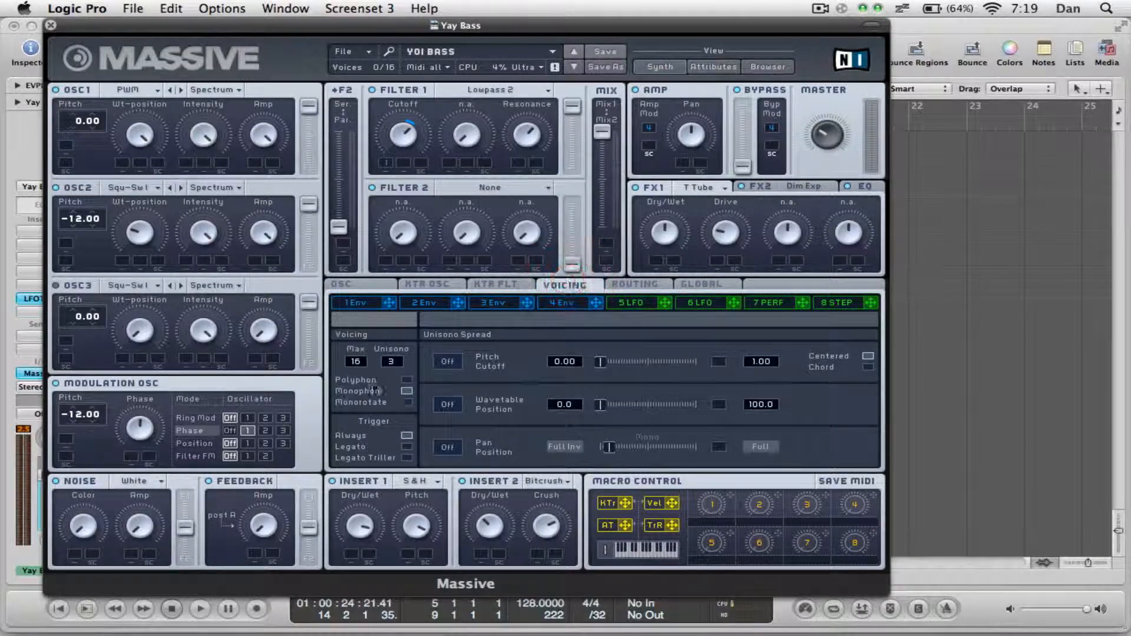
left_click(447, 447)
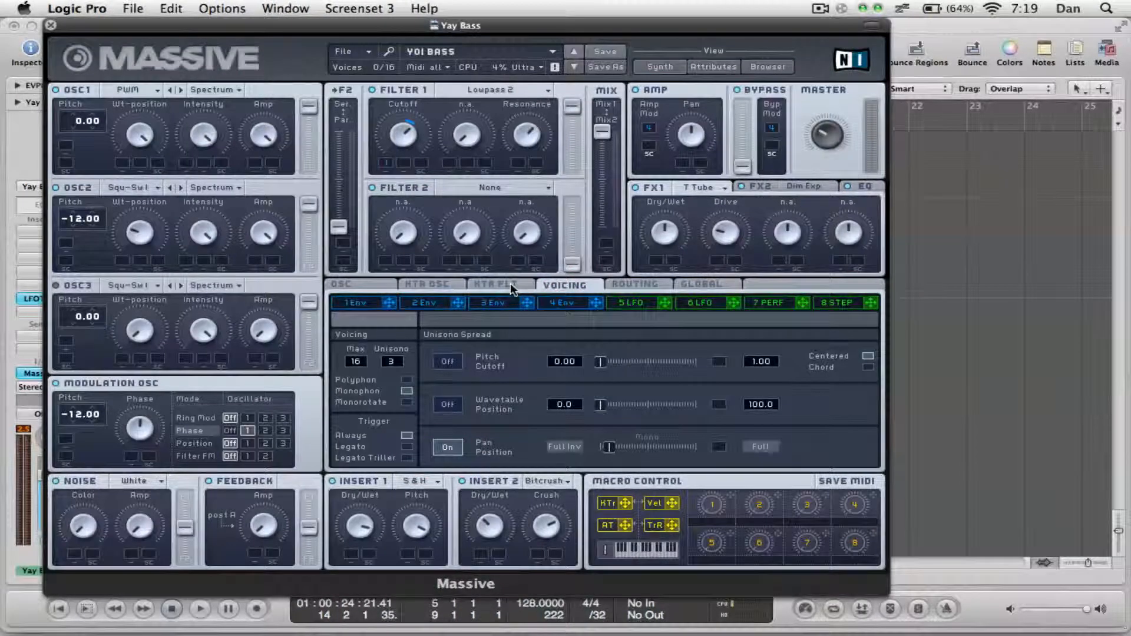
left_click(347, 286)
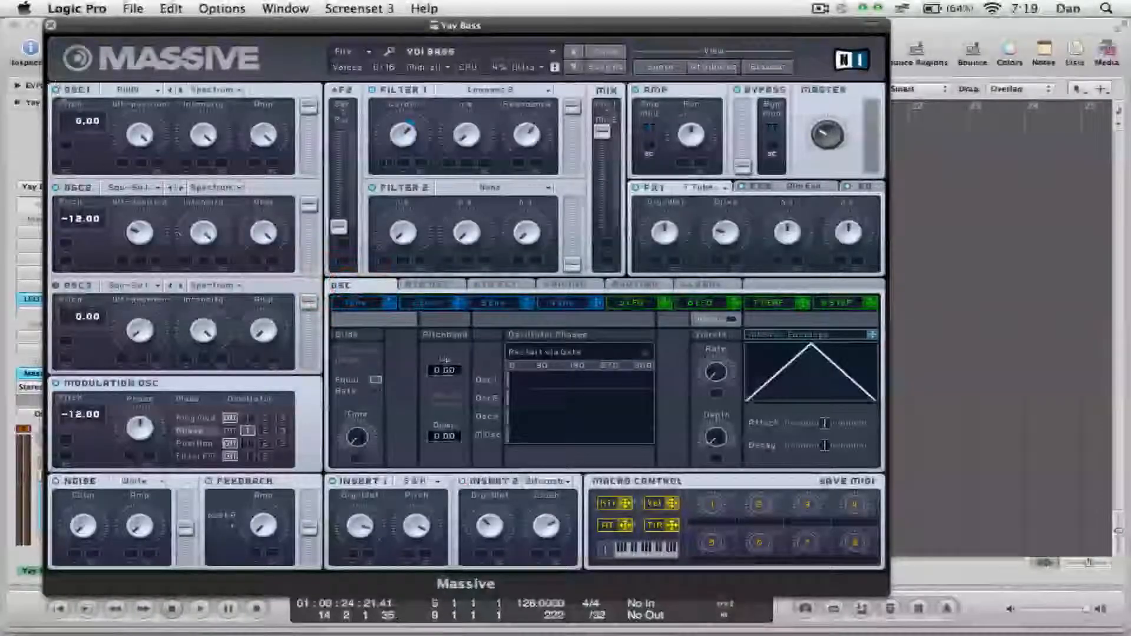
left_click(51, 25)
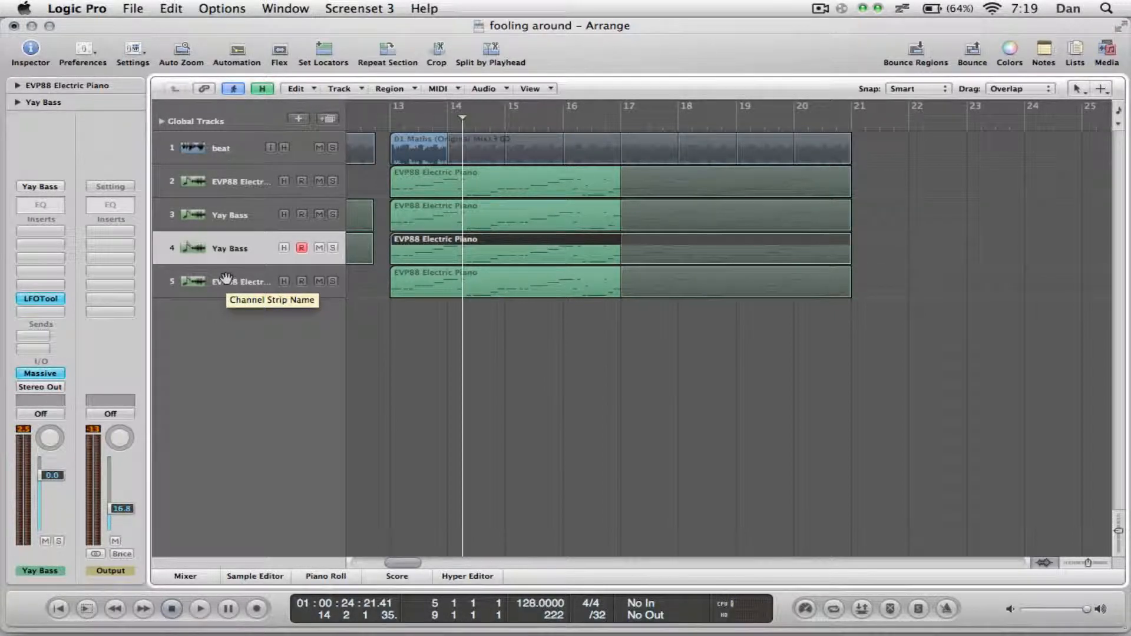
Solo the EVP88 Electric Piano on track 5 with the playhead just before bar 13, and open and reposition its Massive instrument.
left_click(227, 280)
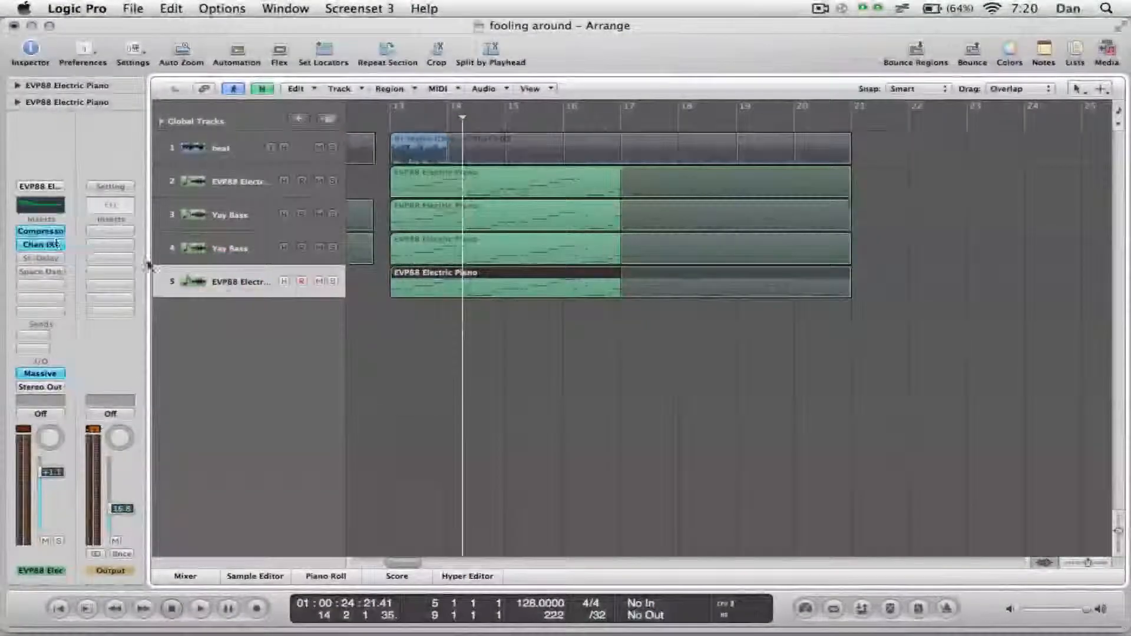
left_click(389, 121)
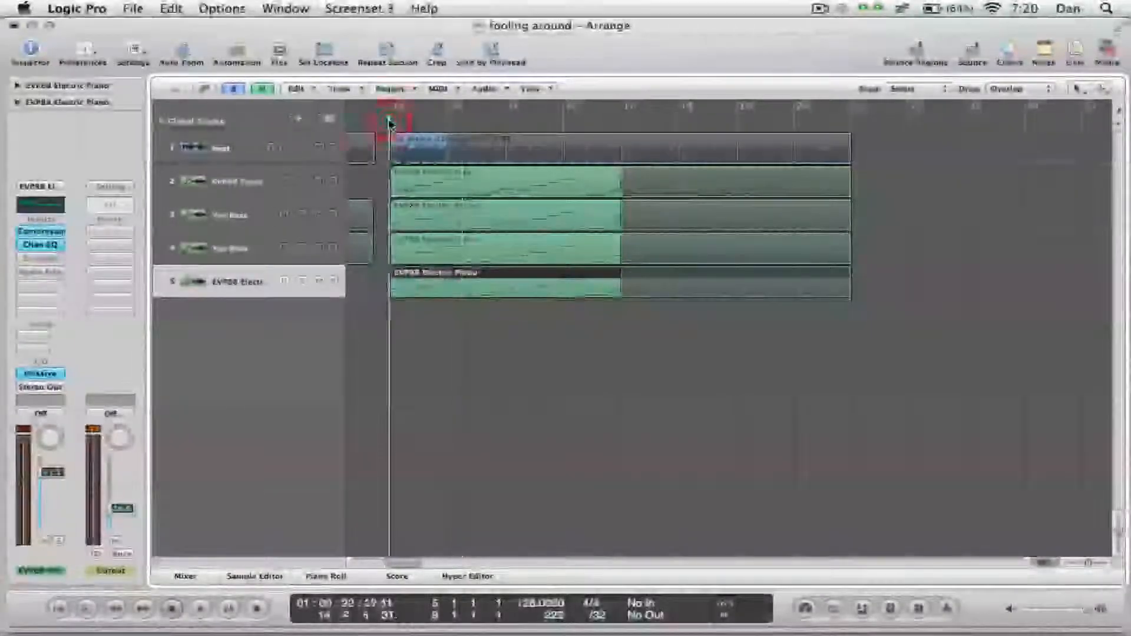
key("s")
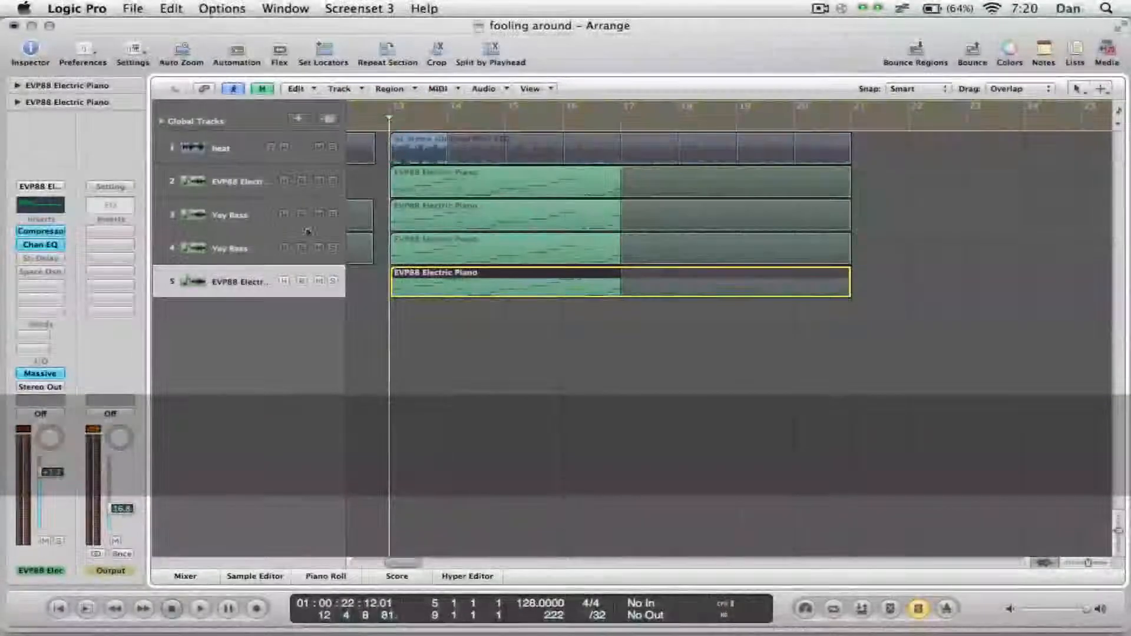
left_click(56, 374)
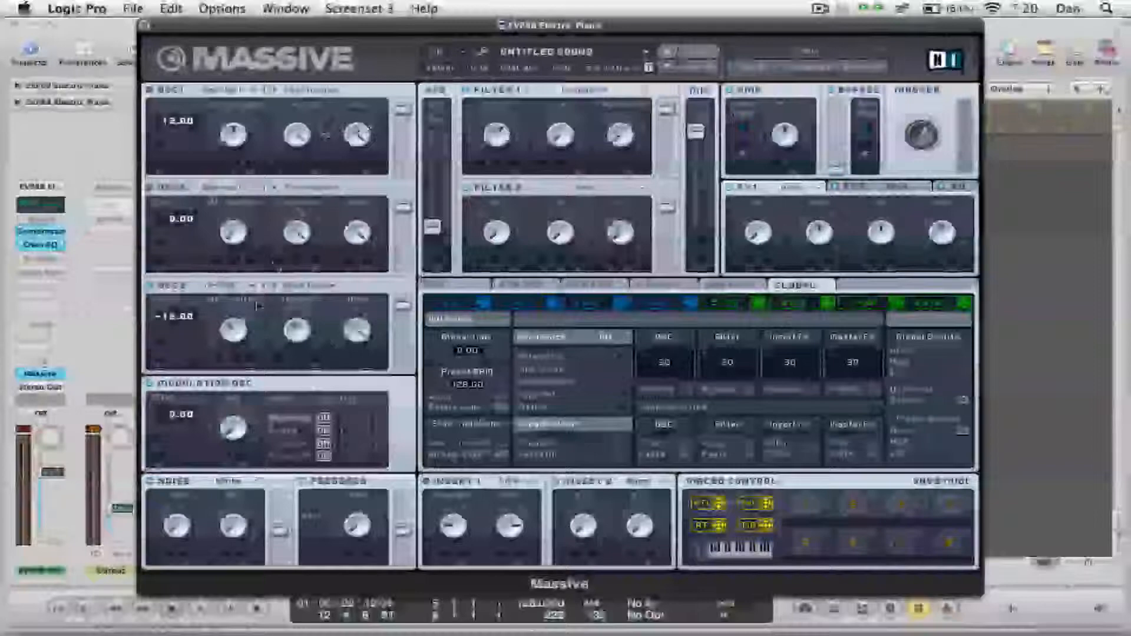
left_click_drag(440, 26, 630, 6)
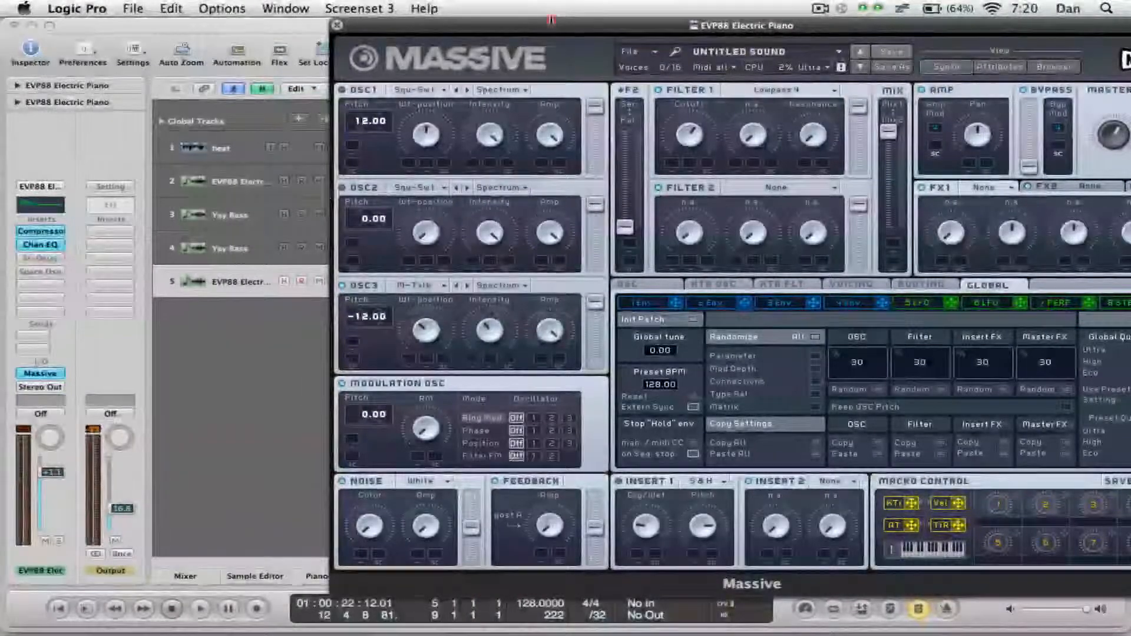
Review the oscillator, filter and EQ sections of the track 5 Massive patch with the whole plug-in in view, and close it.
left_click_drag(551, 20, 715, 42)
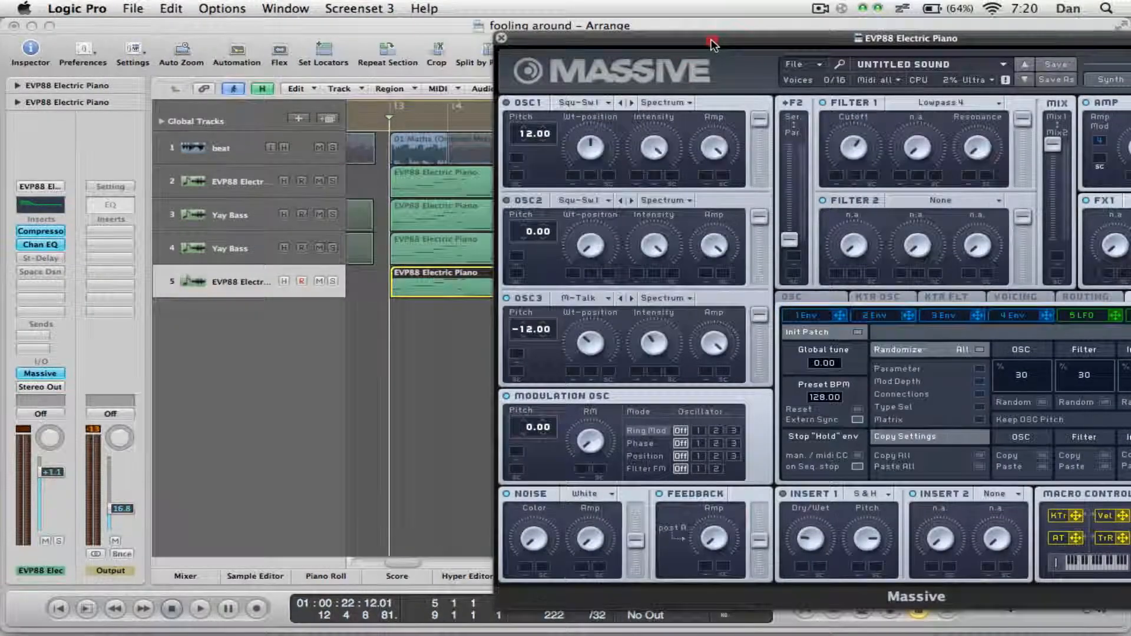
mouse_move(711, 39)
left_mouse_down()
mouse_move(635, 26)
mouse_move(702, 18)
mouse_move(699, 49)
left_mouse_up()
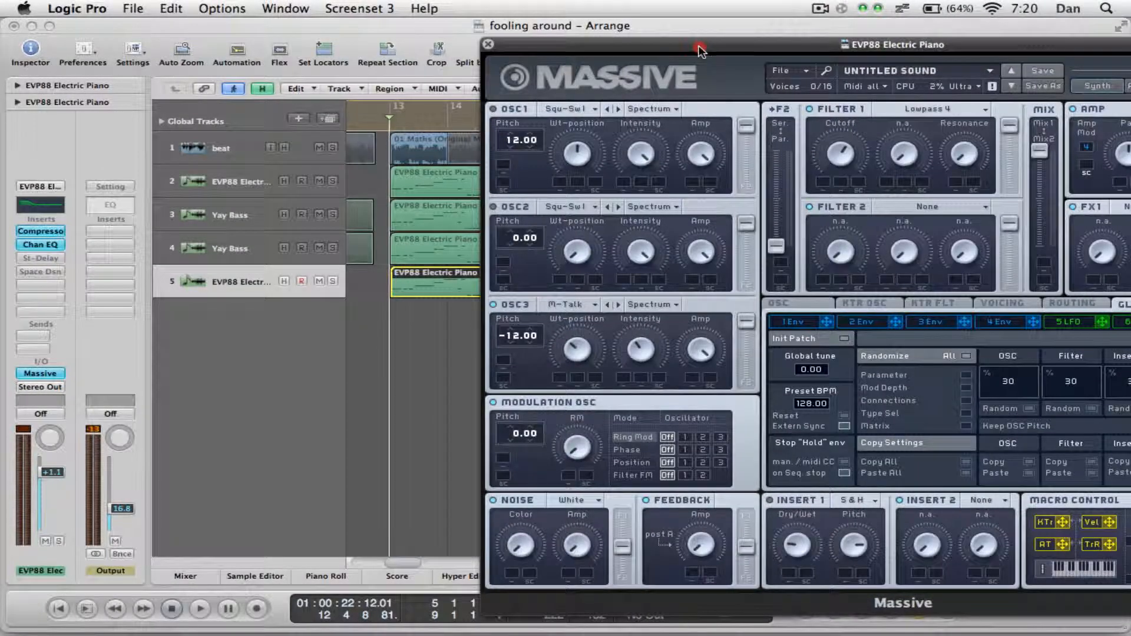
left_click_drag(697, 46, 700, 44)
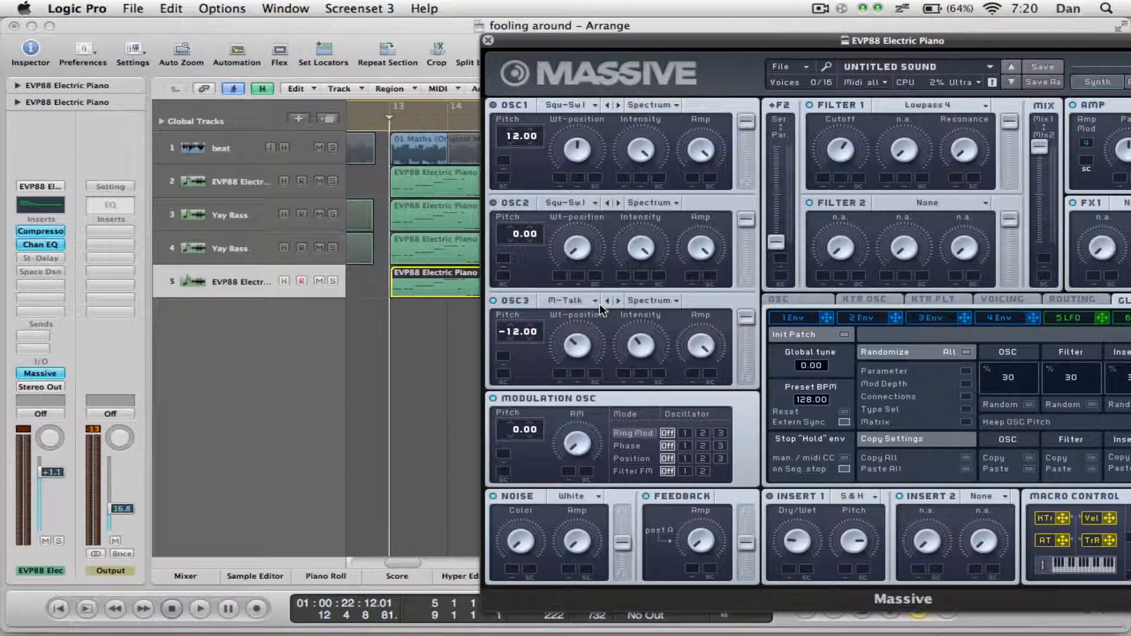
left_click_drag(1007, 40, 687, 9)
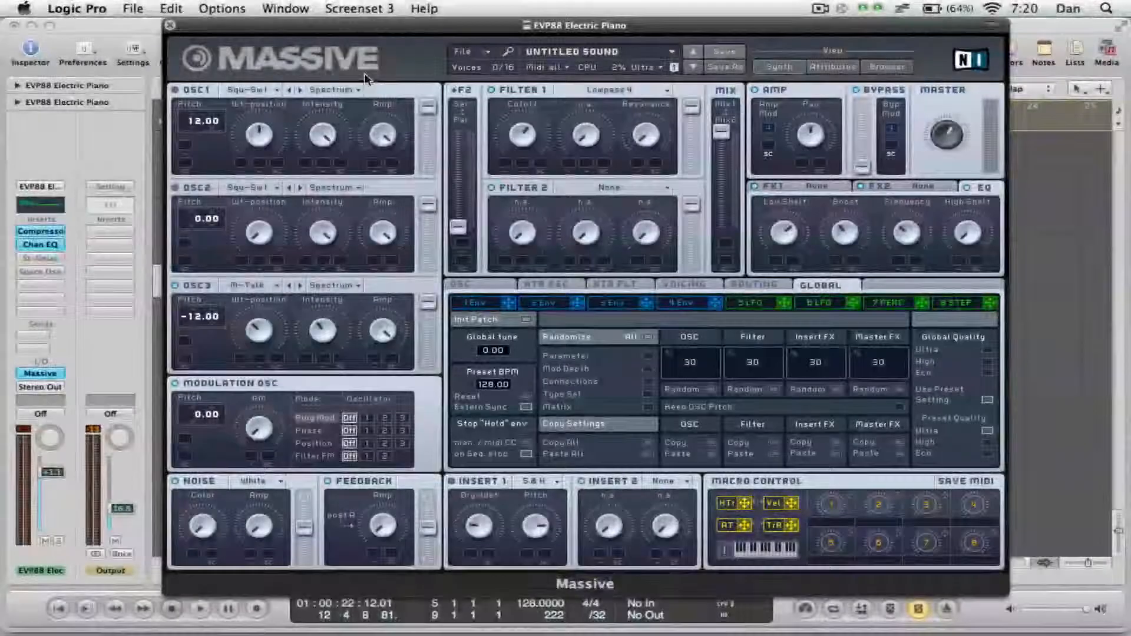
left_click(170, 26)
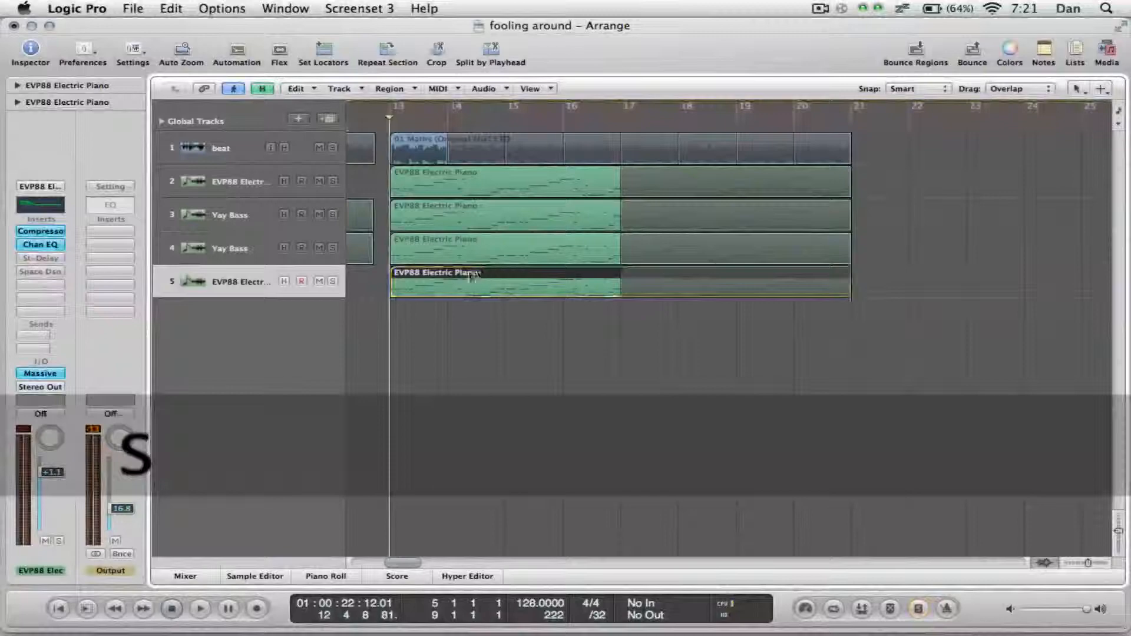
Play the unsoloed arrangement from just before bar 13, audition the four EVP88 Electric Piano regions together in solo, and stop playback.
left_click_drag(530, 361, 498, 386)
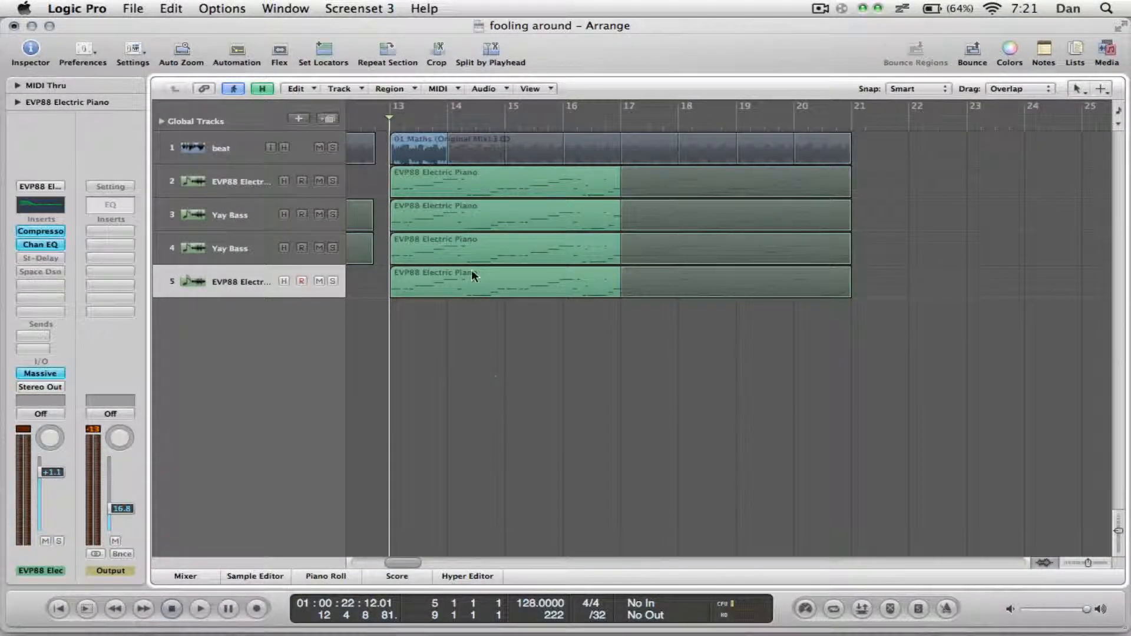
key("space")
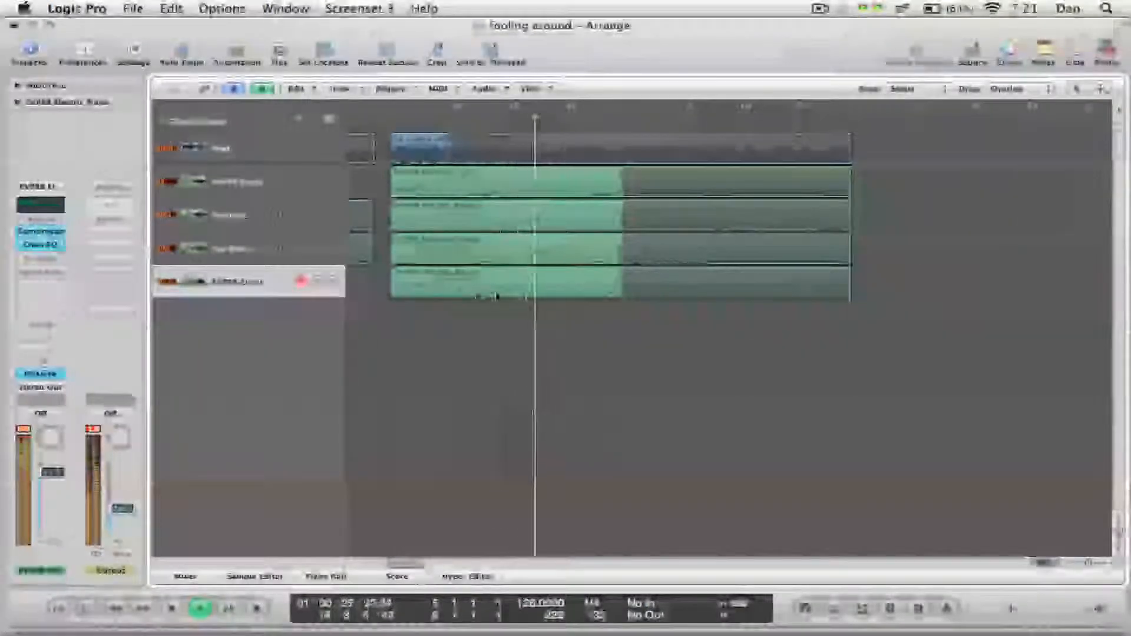
left_click_drag(476, 353, 567, 166)
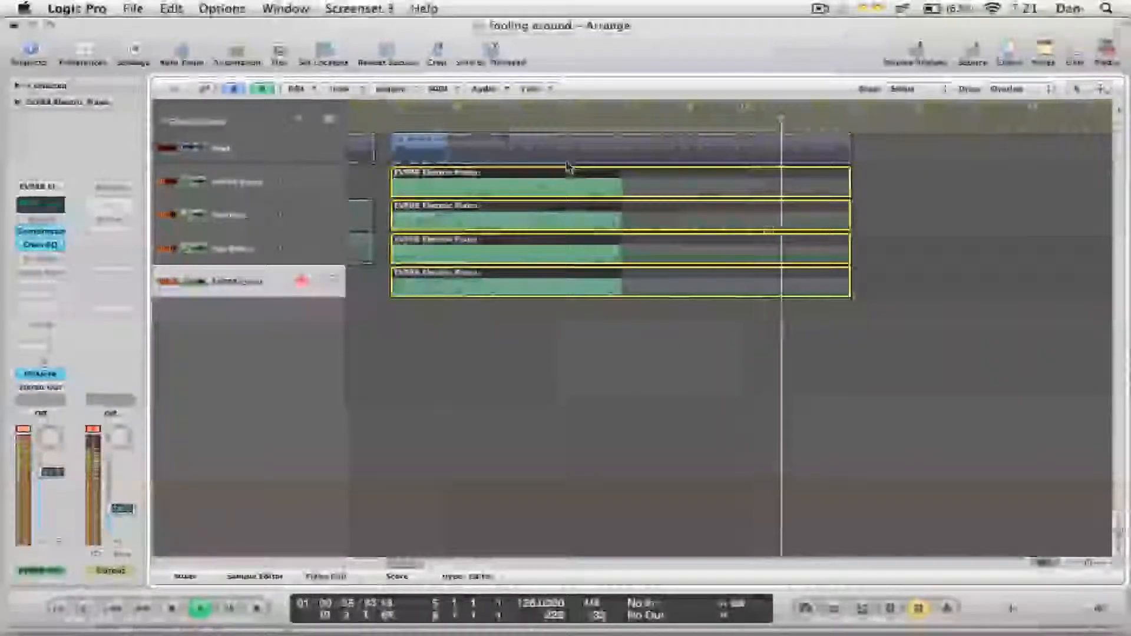
left_click(616, 123)
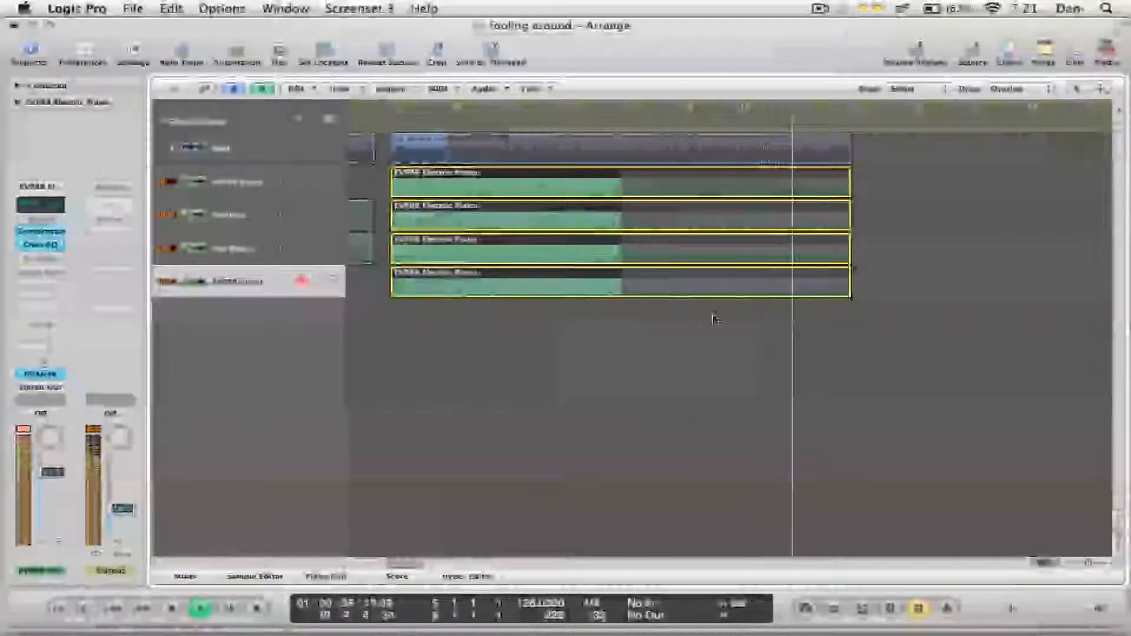
key("space")
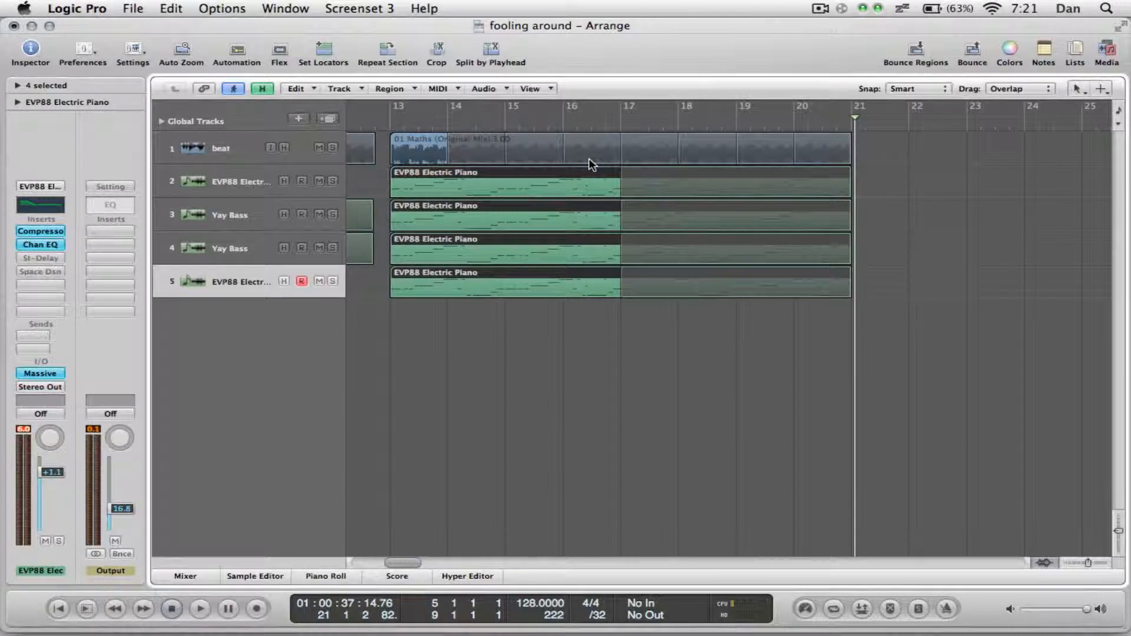
Return the playhead to just before bar 13 and enlarge the arrangement's track height and timeline scale.
left_click(388, 118)
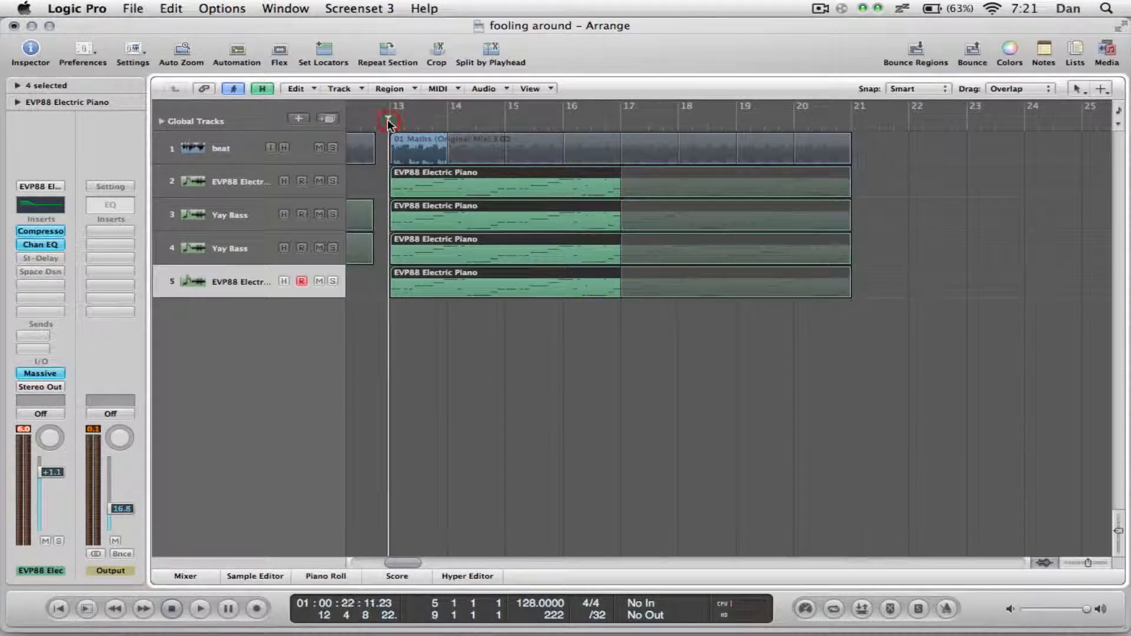
left_click(1119, 546)
left_click(1119, 546)
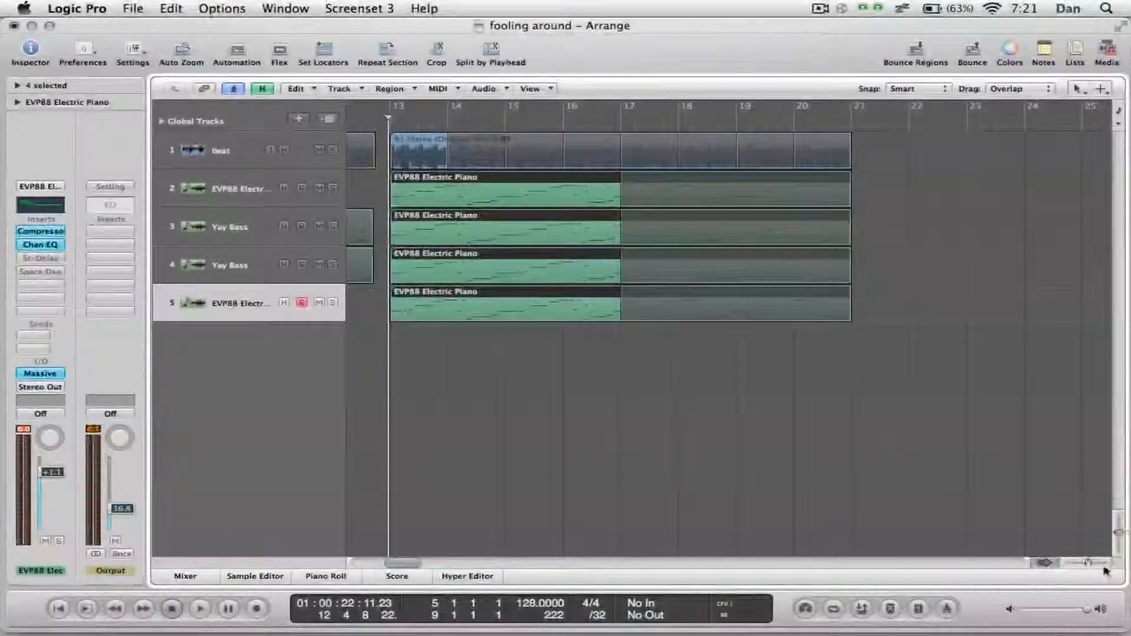
left_click(1104, 567)
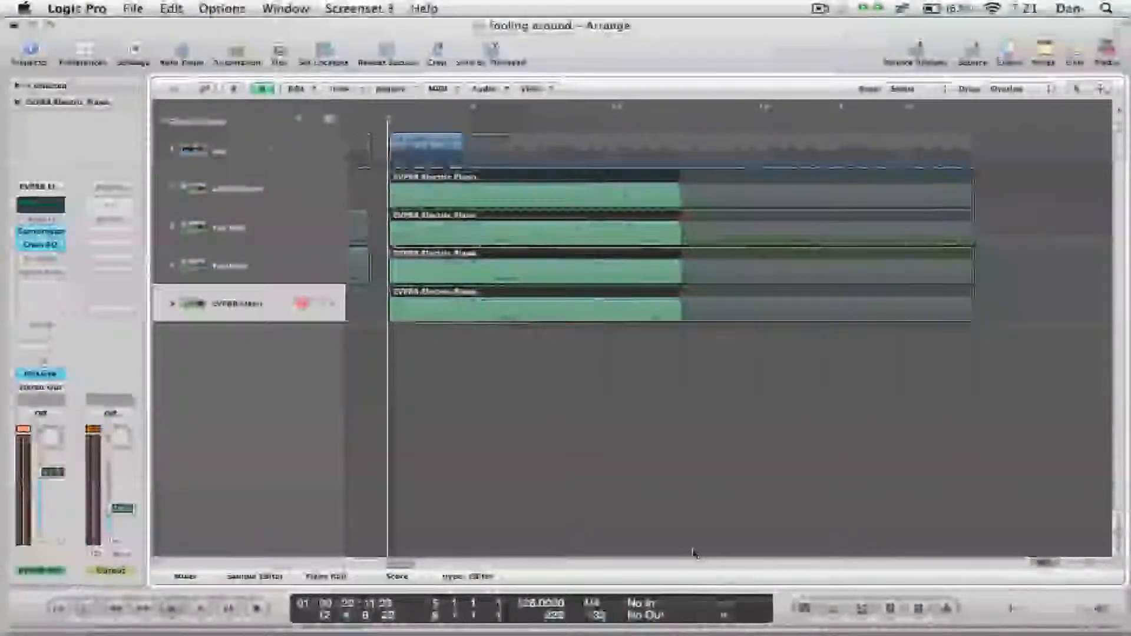